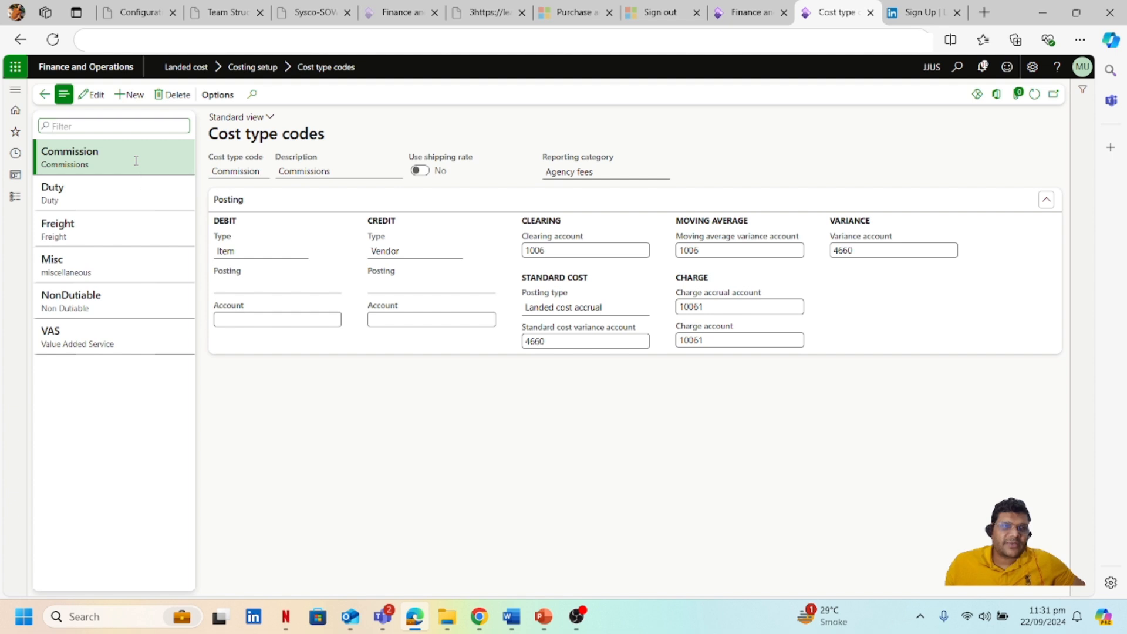
- Review the posting setup of the Duty, Freight, Misc, NonDutiable and VAS cost type codes
left_click(135, 192)
left_click(137, 226)
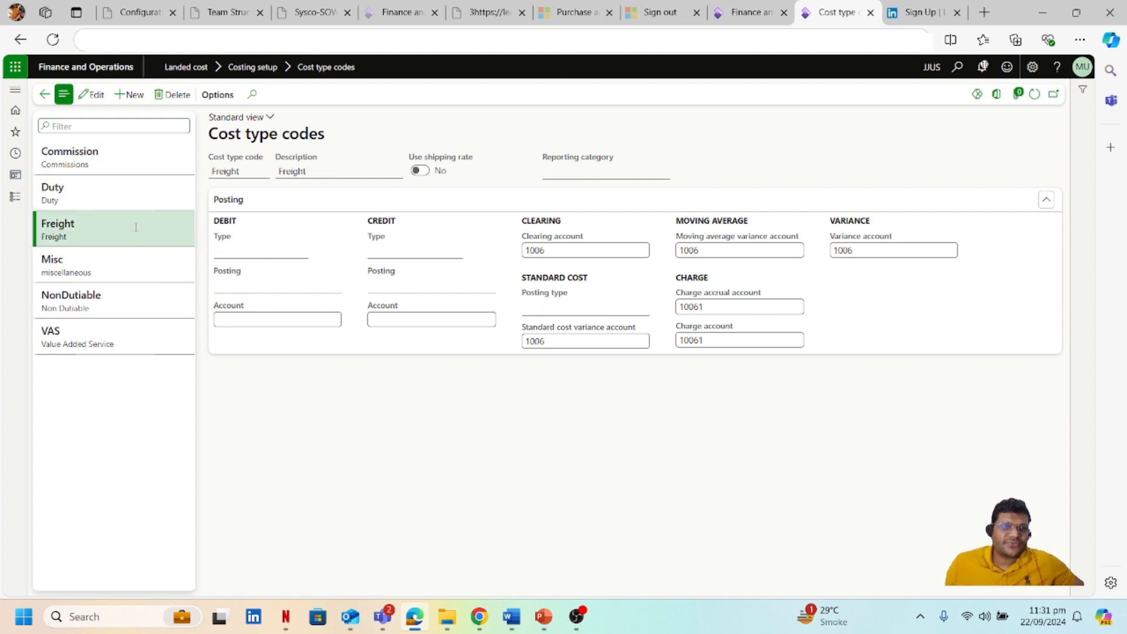
left_click(136, 264)
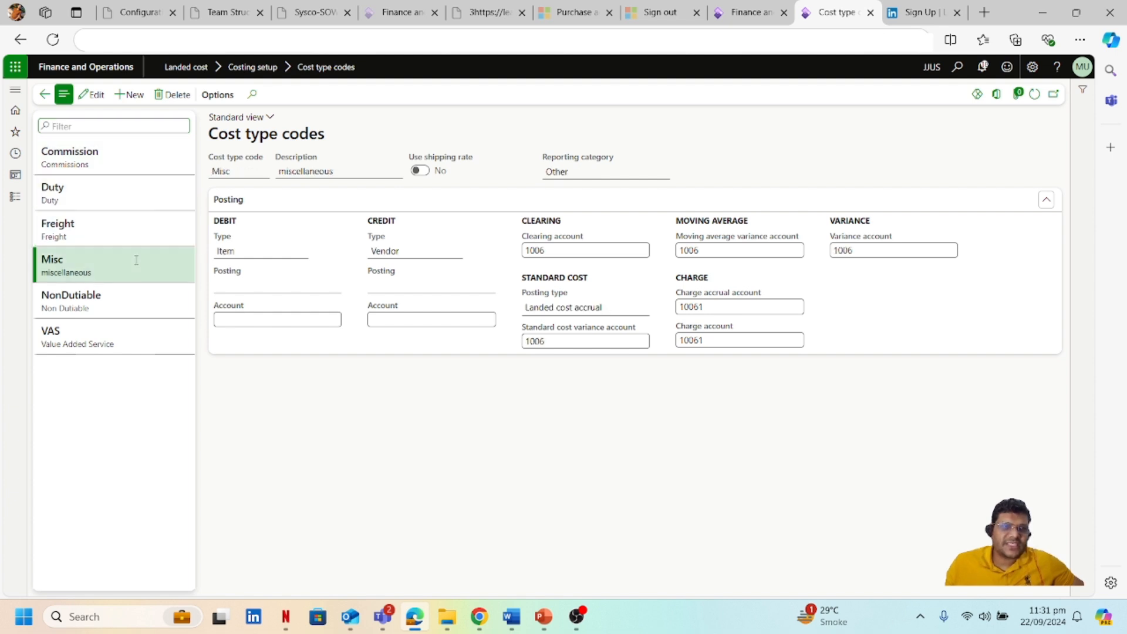
left_click(138, 306)
left_click(138, 338)
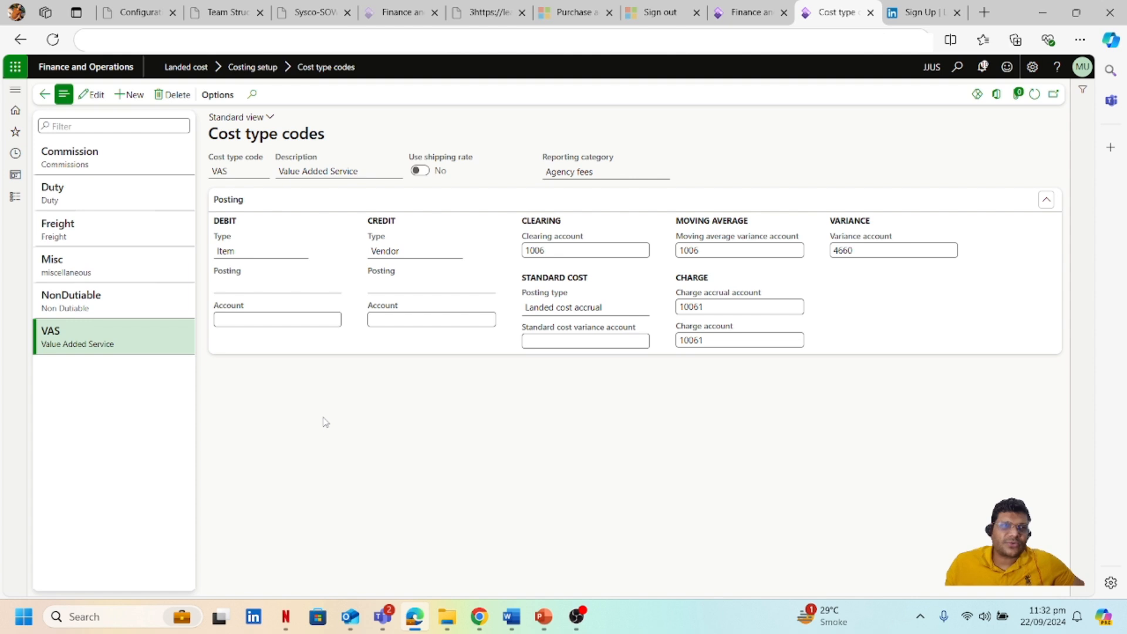
- Open the landed cost Auto costs setup and show the costs for the Purchase order cost area
left_click(16, 197)
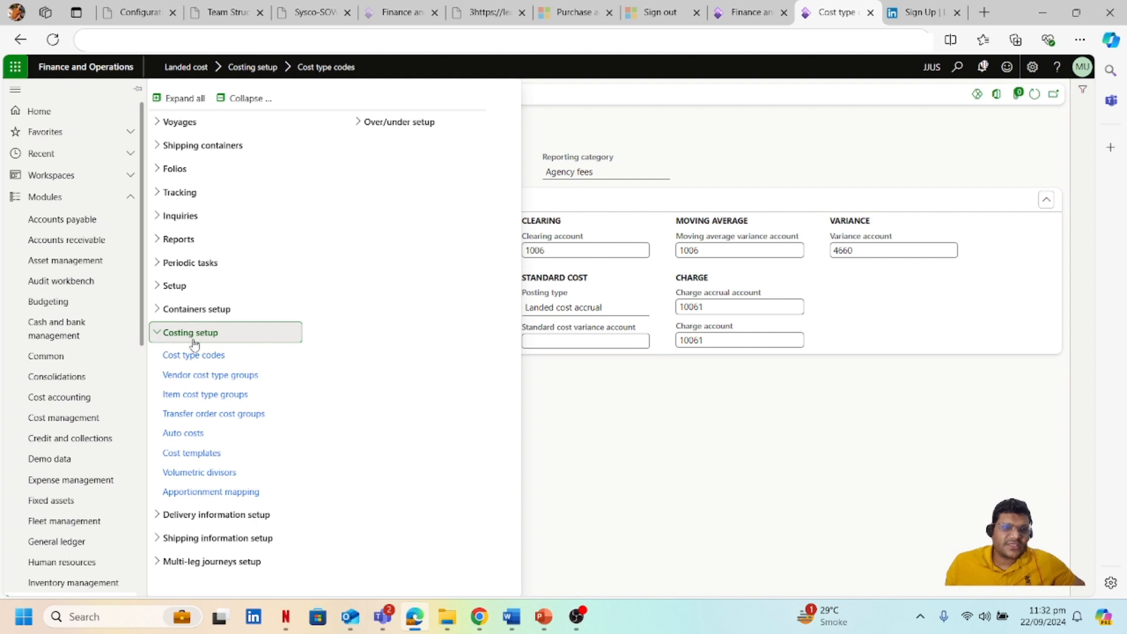
left_click(198, 433)
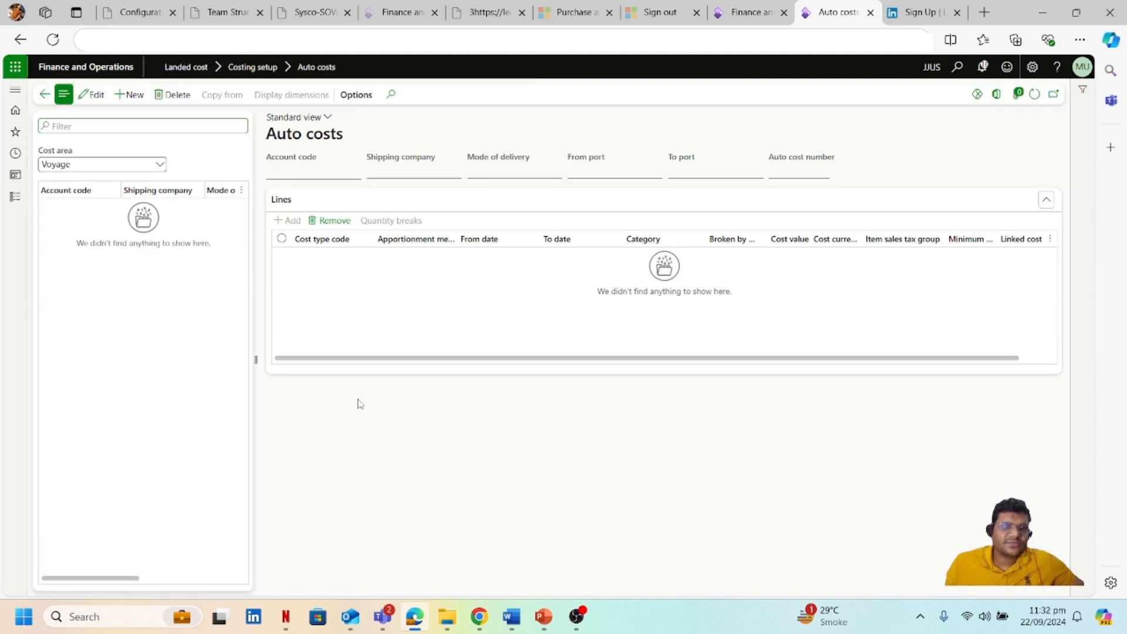
left_click(160, 165)
left_click(126, 227)
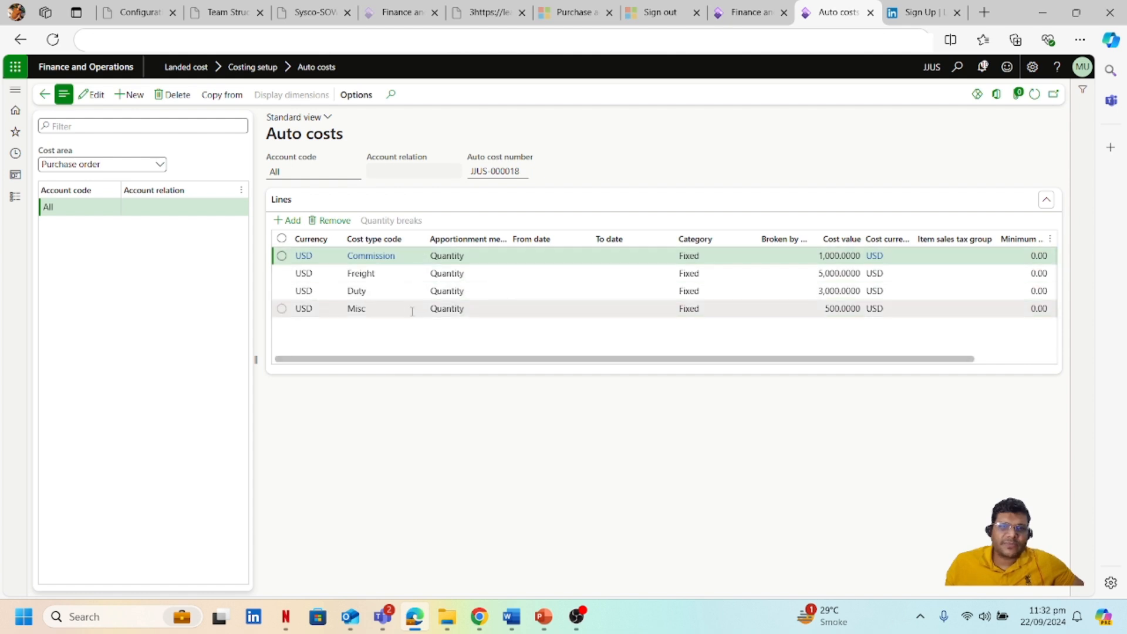
mouse_move(412, 311)
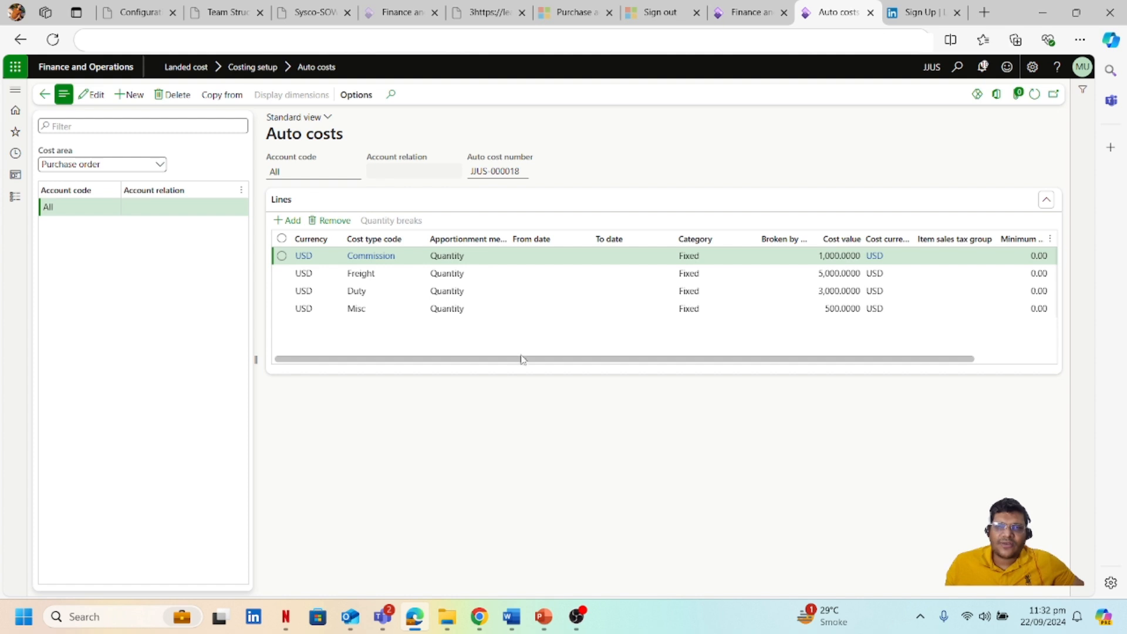
mouse_move(520, 359)
left_mouse_down()
mouse_move(642, 362)
mouse_move(509, 363)
left_mouse_up()
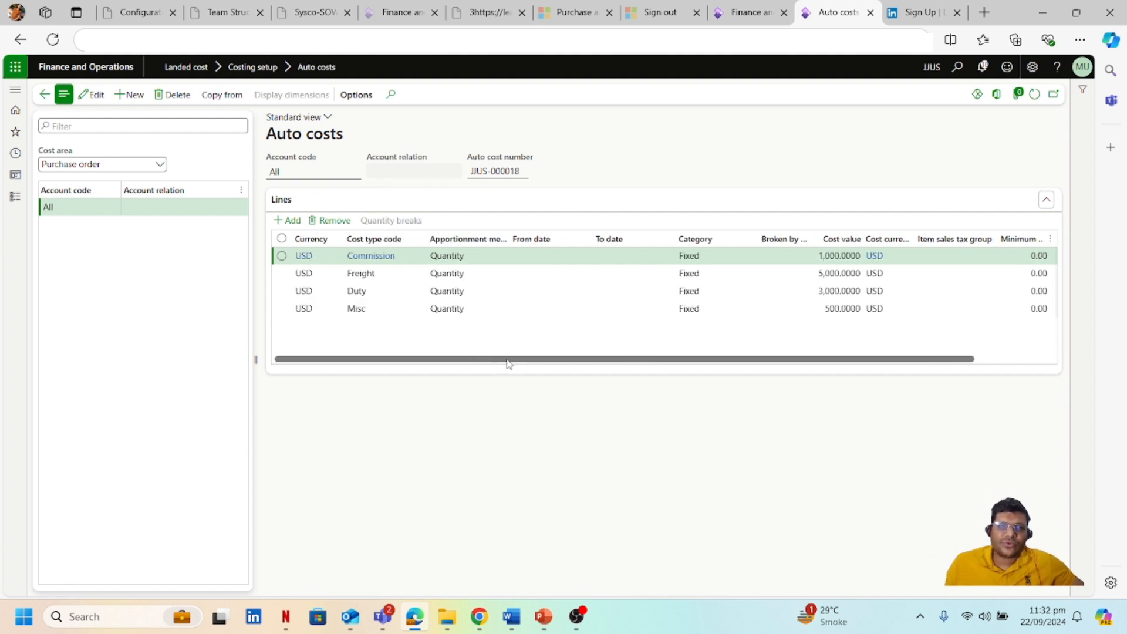
- Add an auto cost line for all accounts with the cost type code VAS
left_click(291, 220)
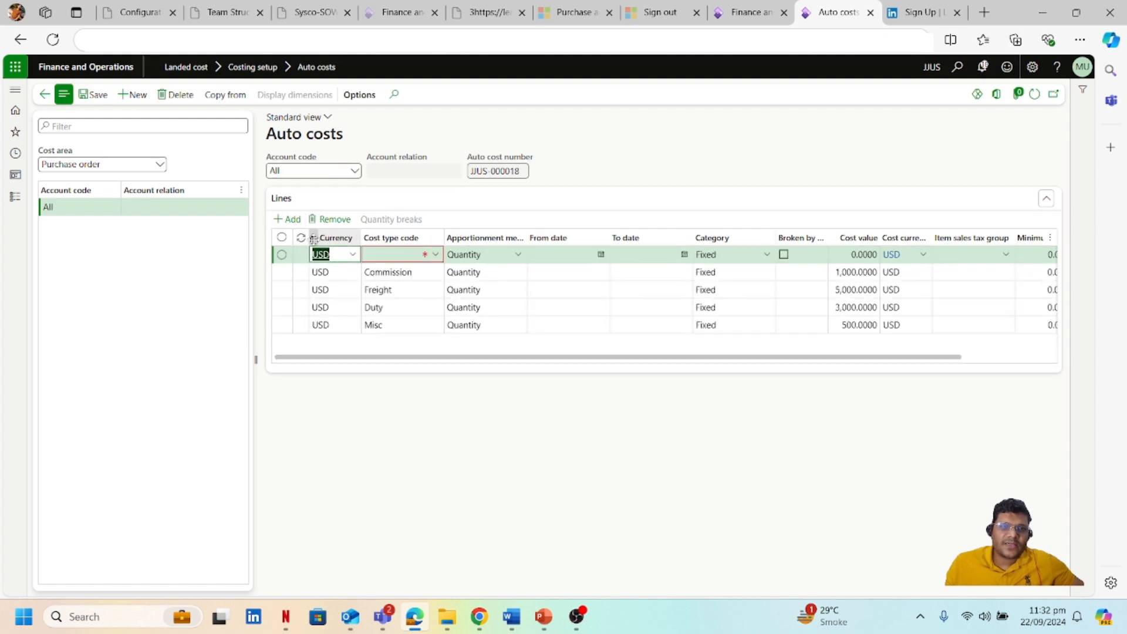
left_click(386, 260)
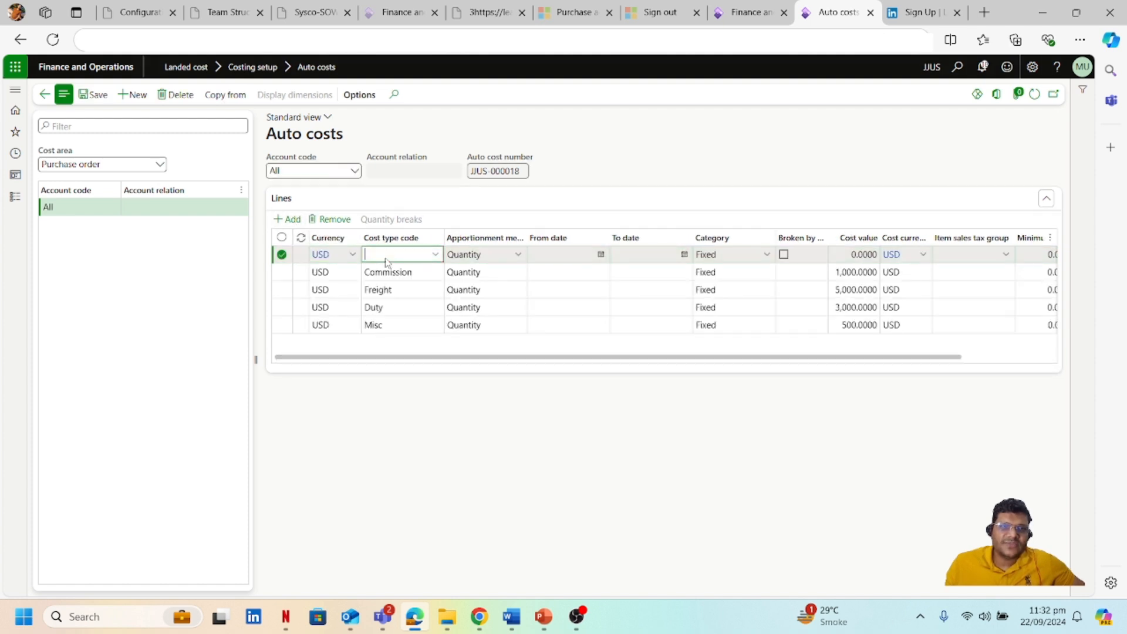
left_click(435, 255)
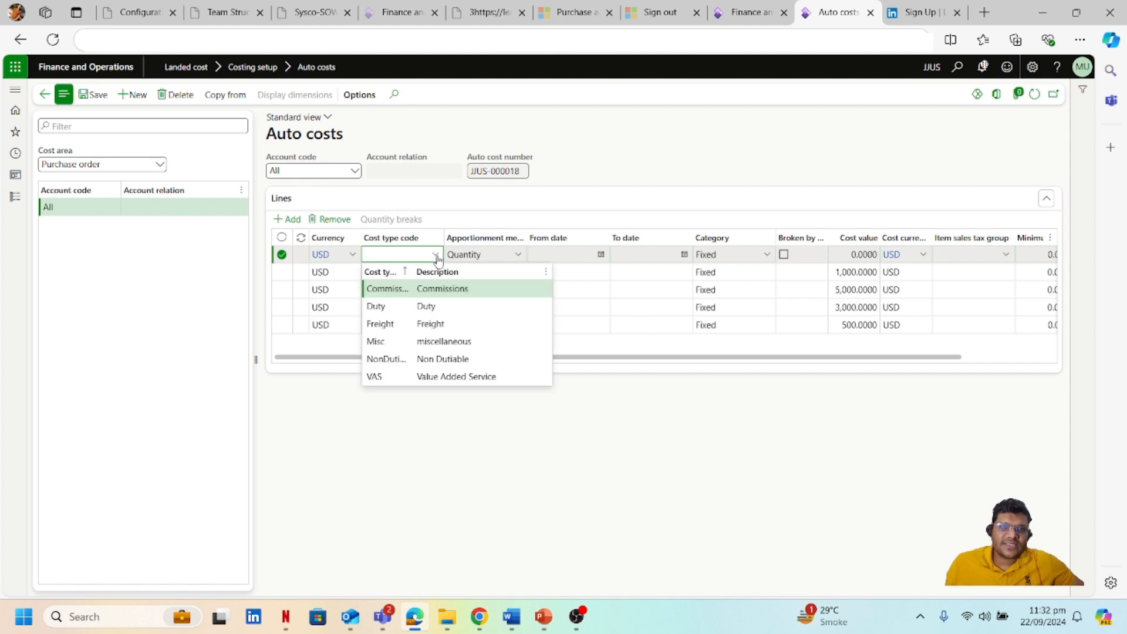
left_click(421, 379)
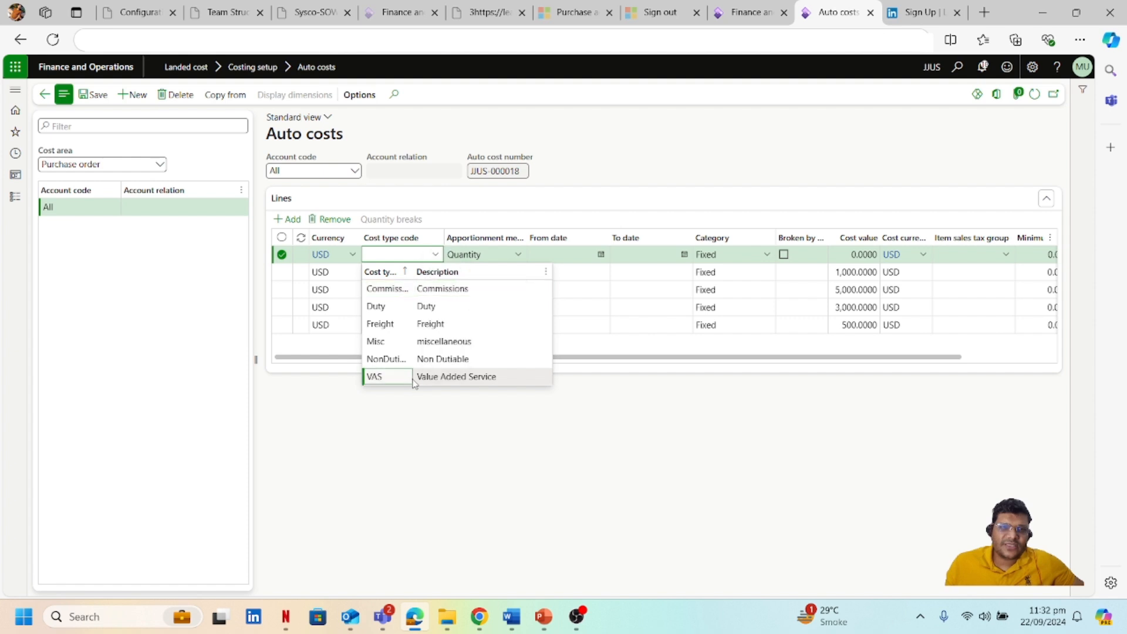
left_click(415, 379)
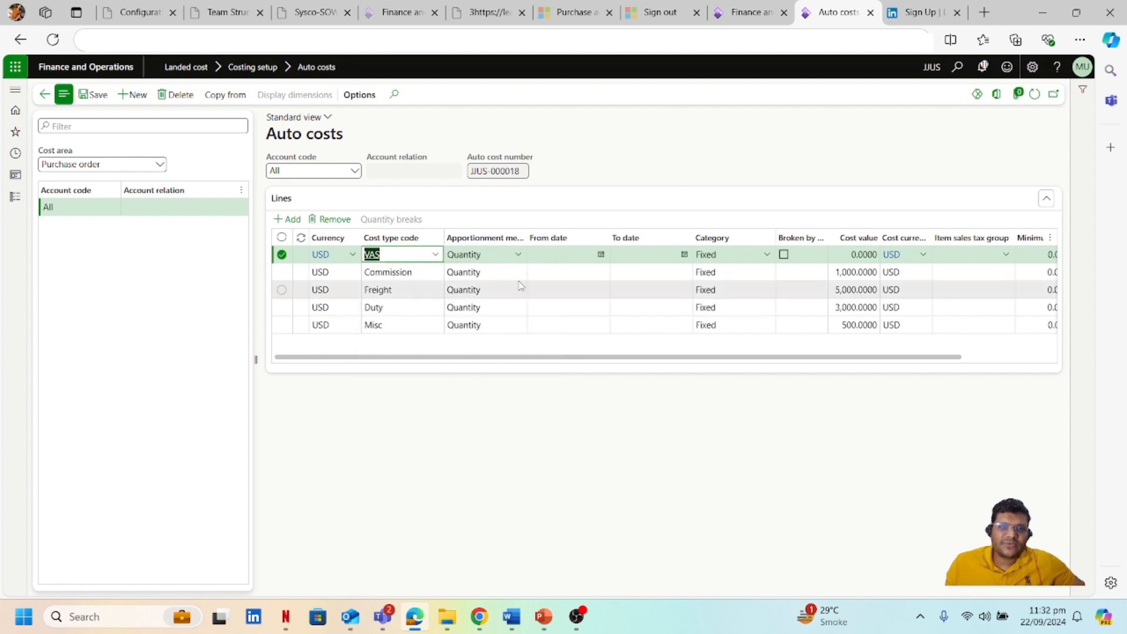
- Set the VAS line's apportionment method to Quantity and its category to Fixed
left_click(519, 254)
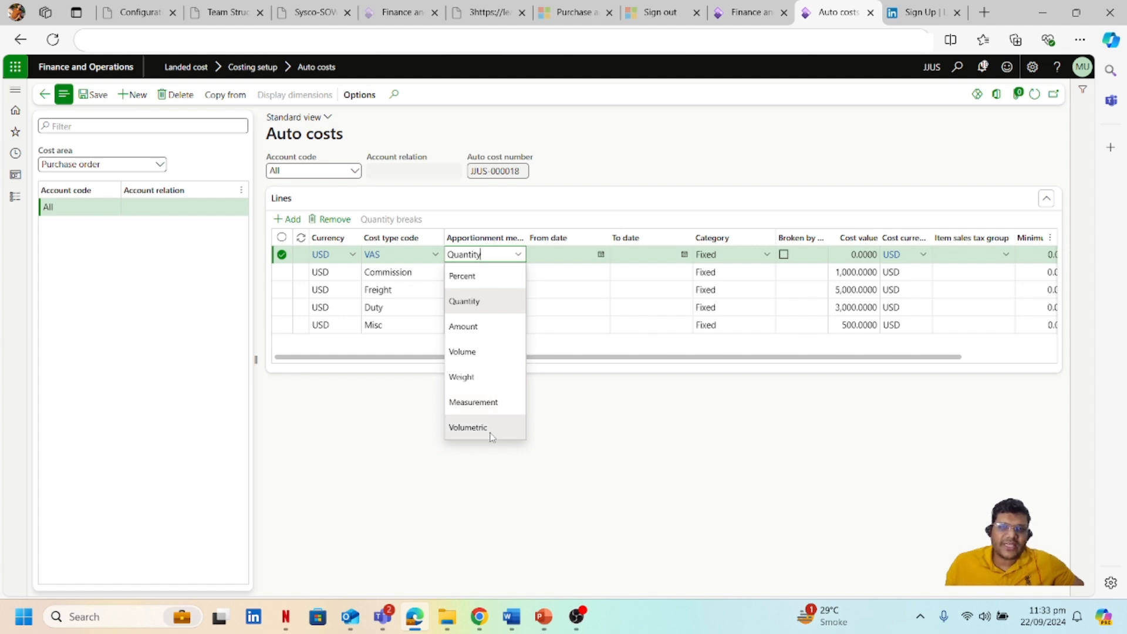
left_click(480, 302)
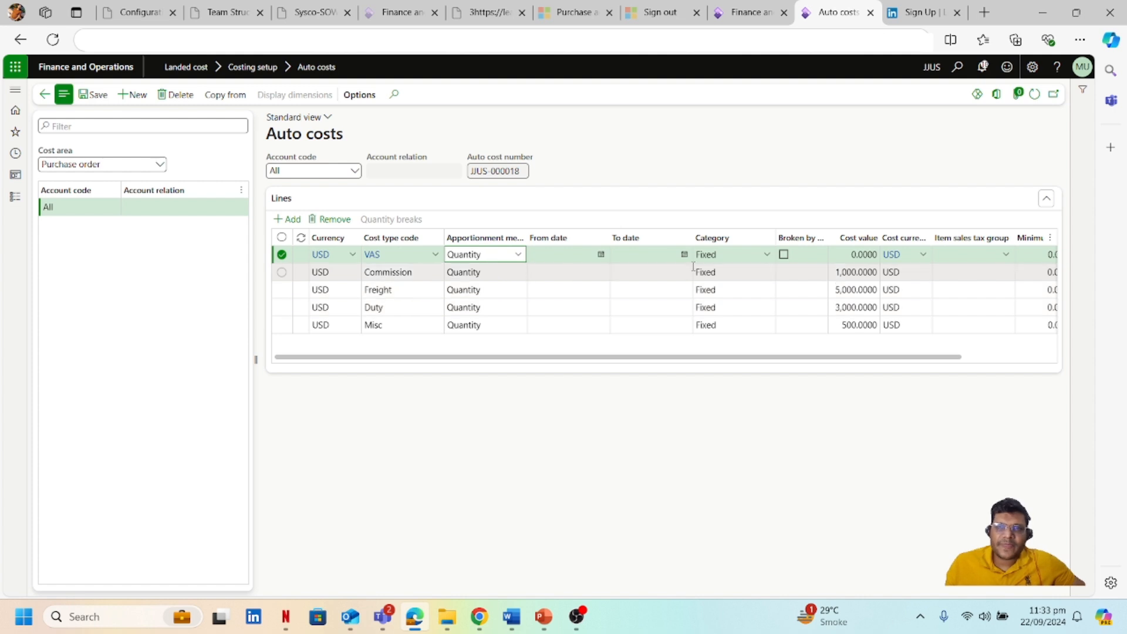
left_click(767, 255)
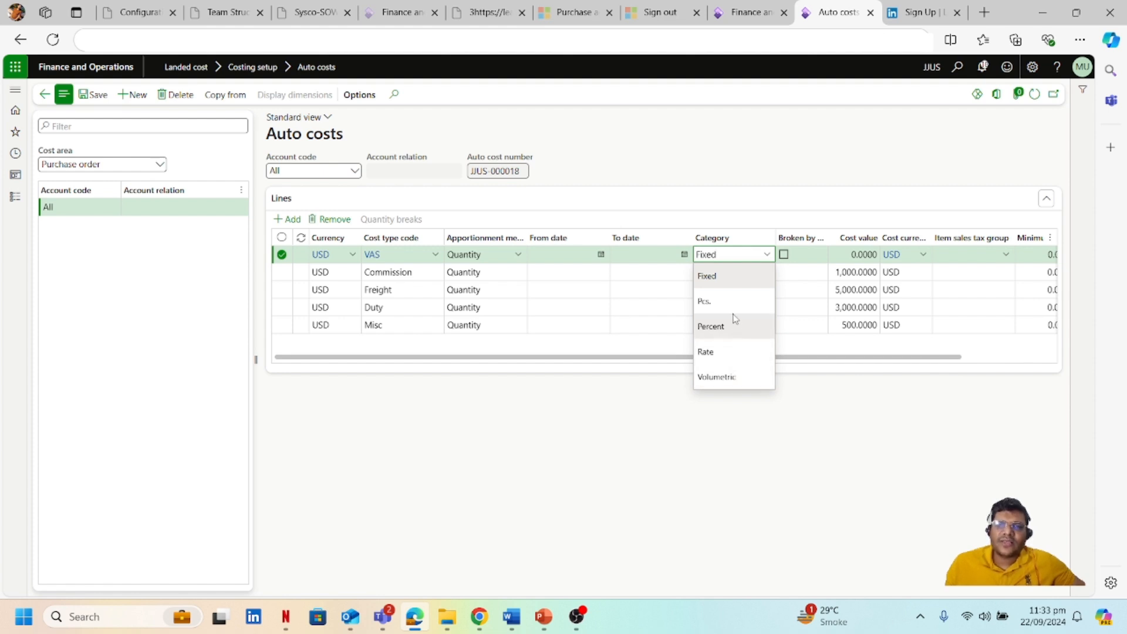
left_click(723, 283)
- Set the VAS line's cost value to 100 and save the auto costs
scroll(707, 361, "right", 2)
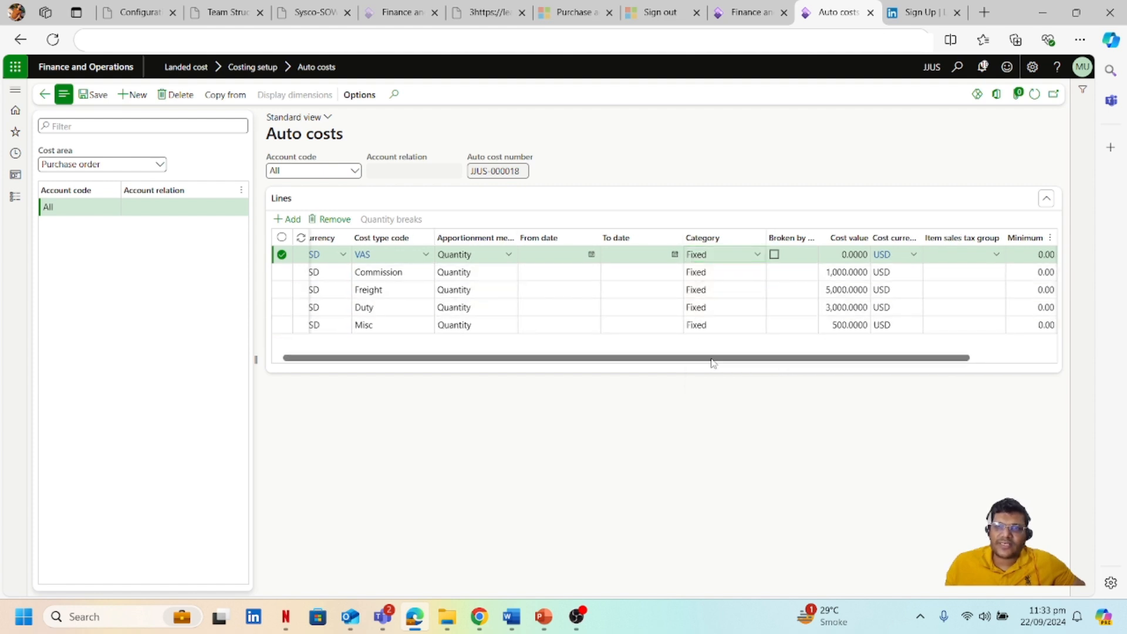
left_click(788, 256)
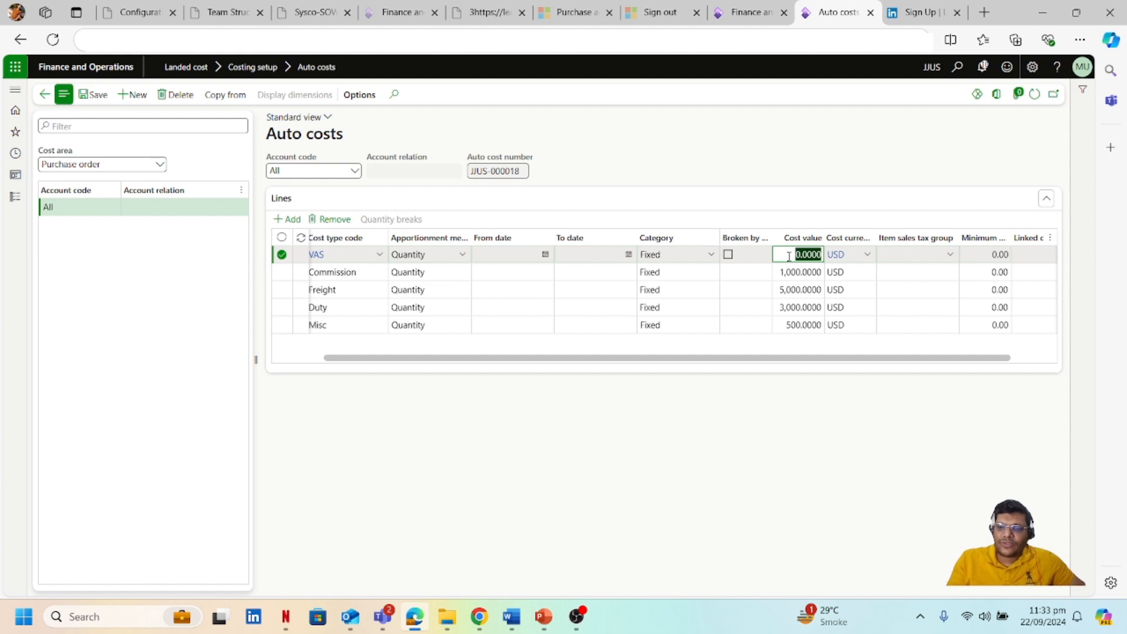
type("100")
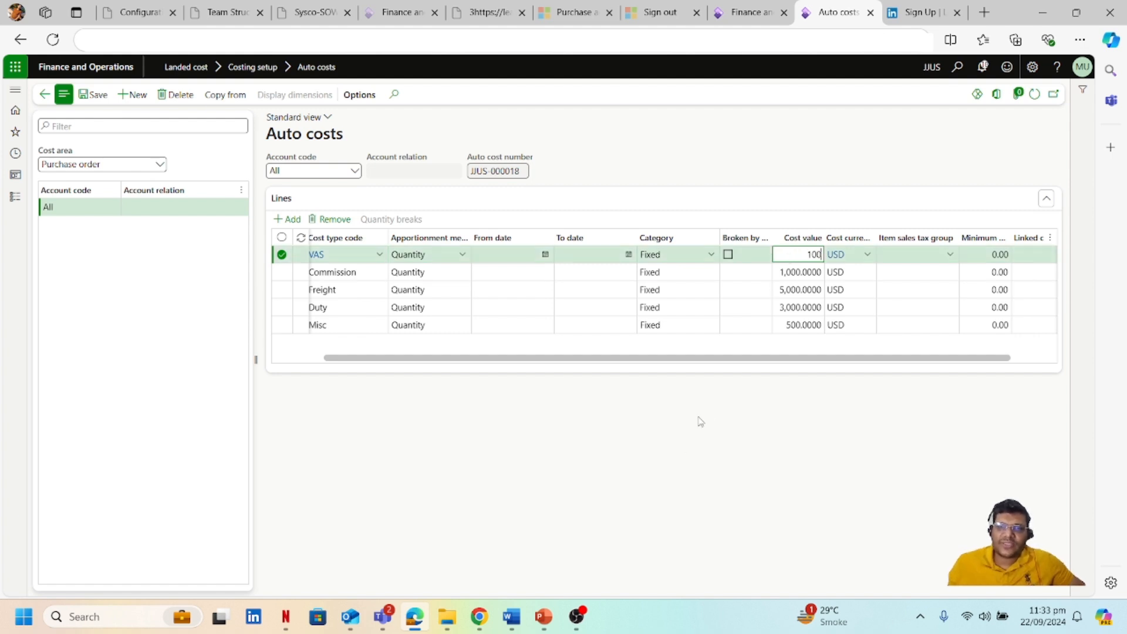
left_click(678, 447)
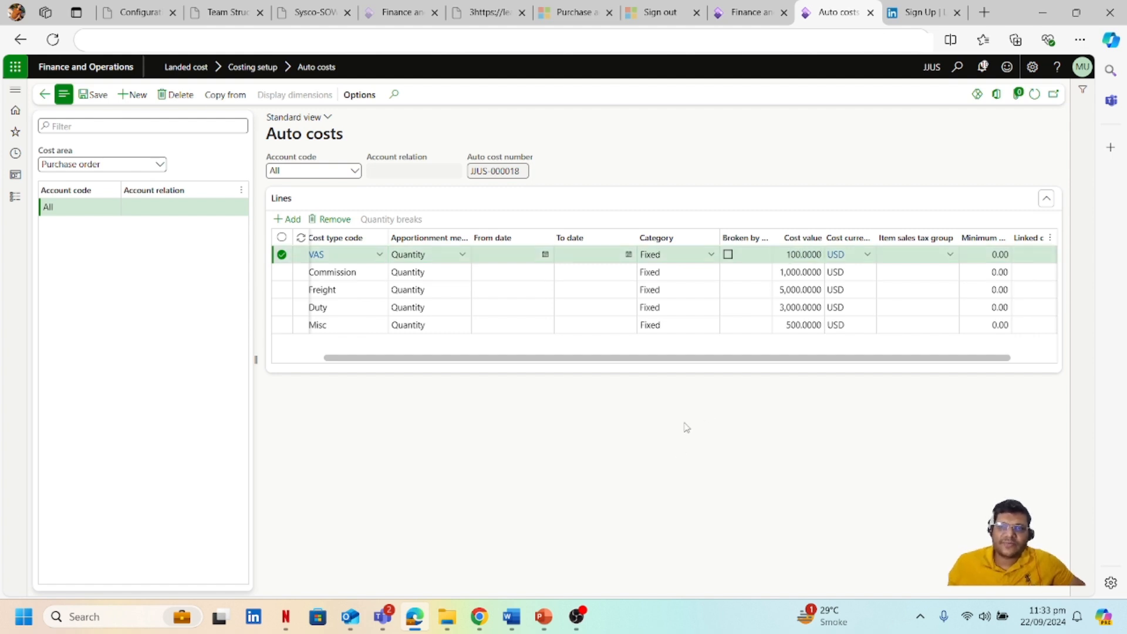
left_click(93, 95)
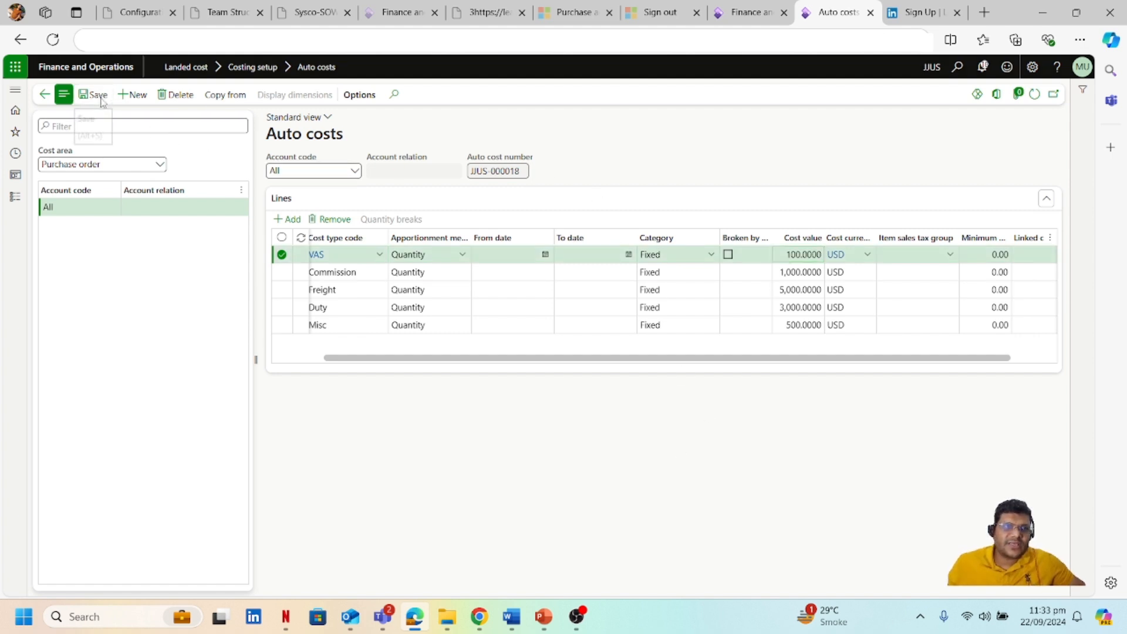
- Open the list of all purchase orders in Accounts payable
left_click(15, 196)
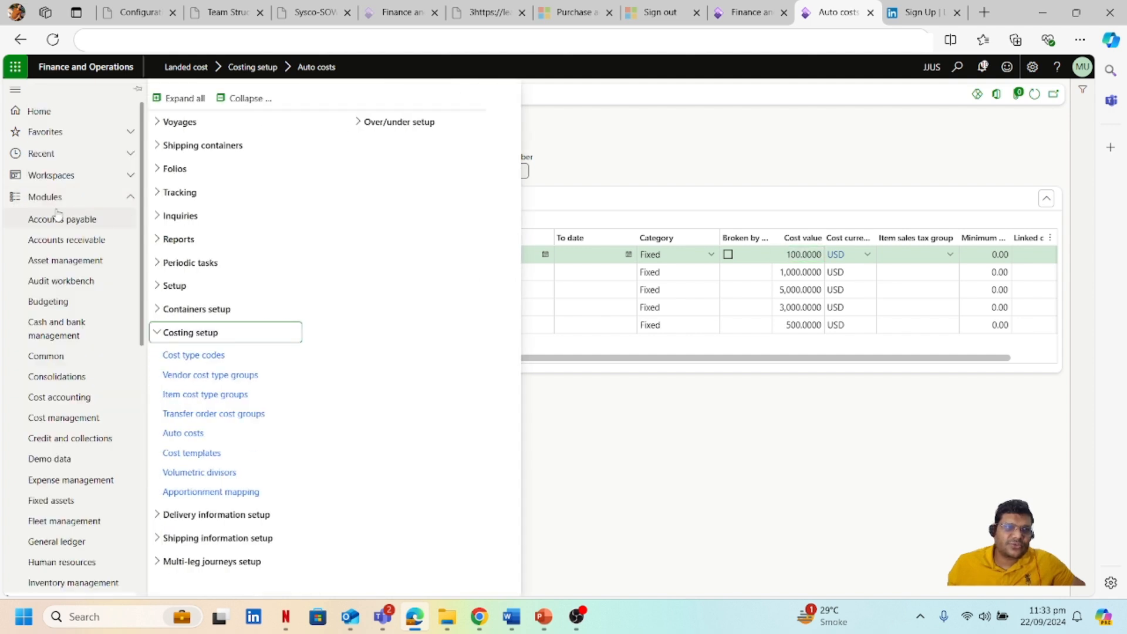
left_click(76, 220)
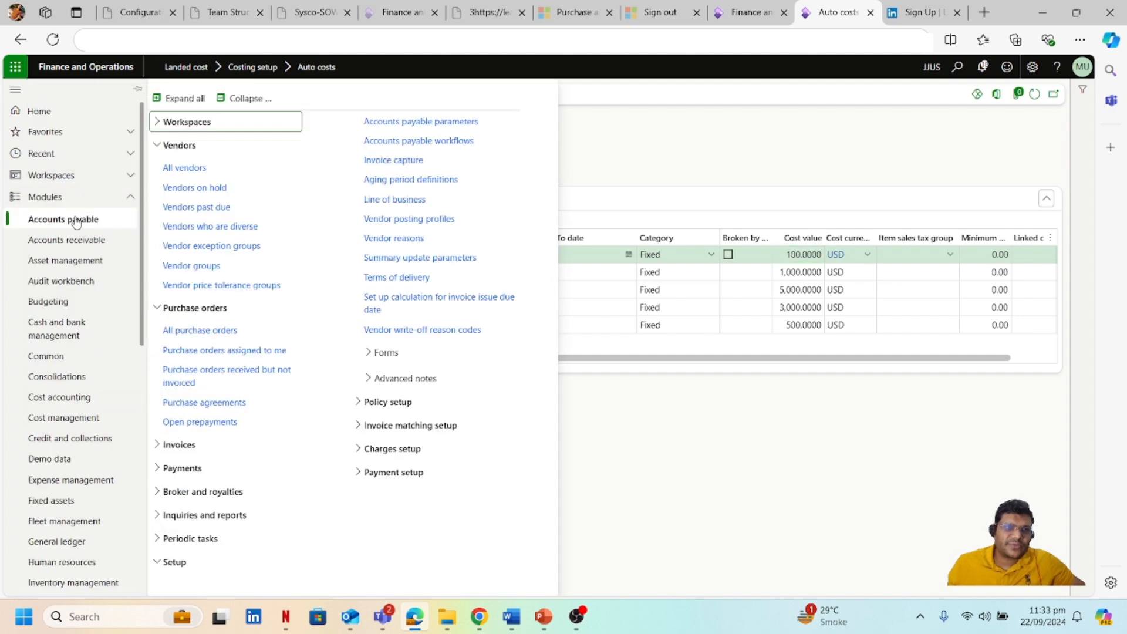
left_click(194, 330)
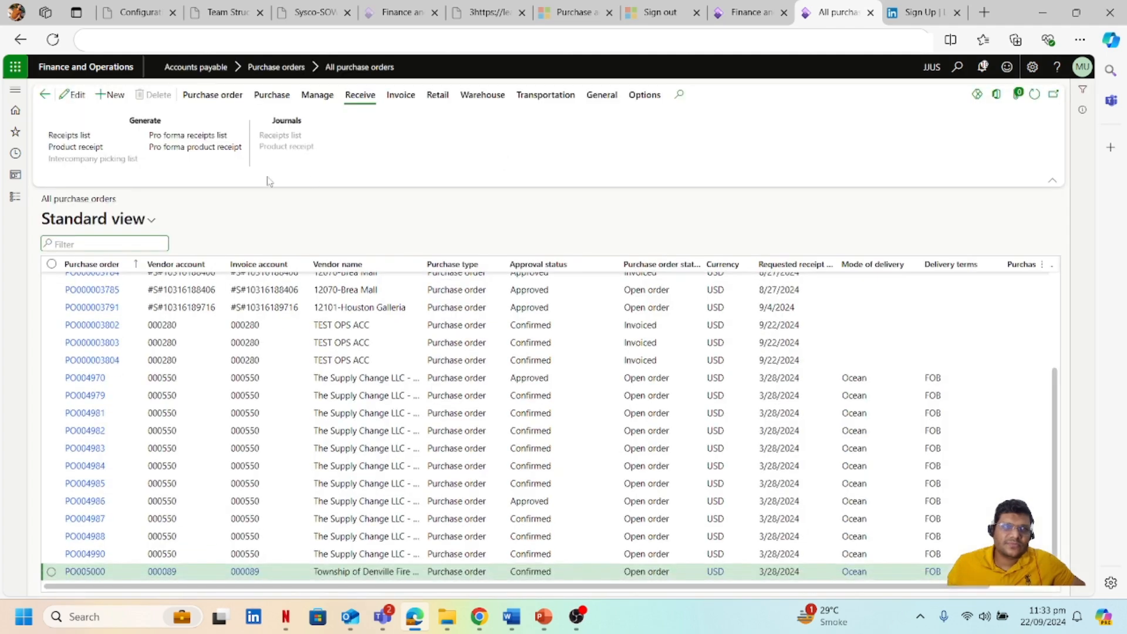
- Start a new purchase order for the vendor TEST OPS ACC
left_click(116, 95)
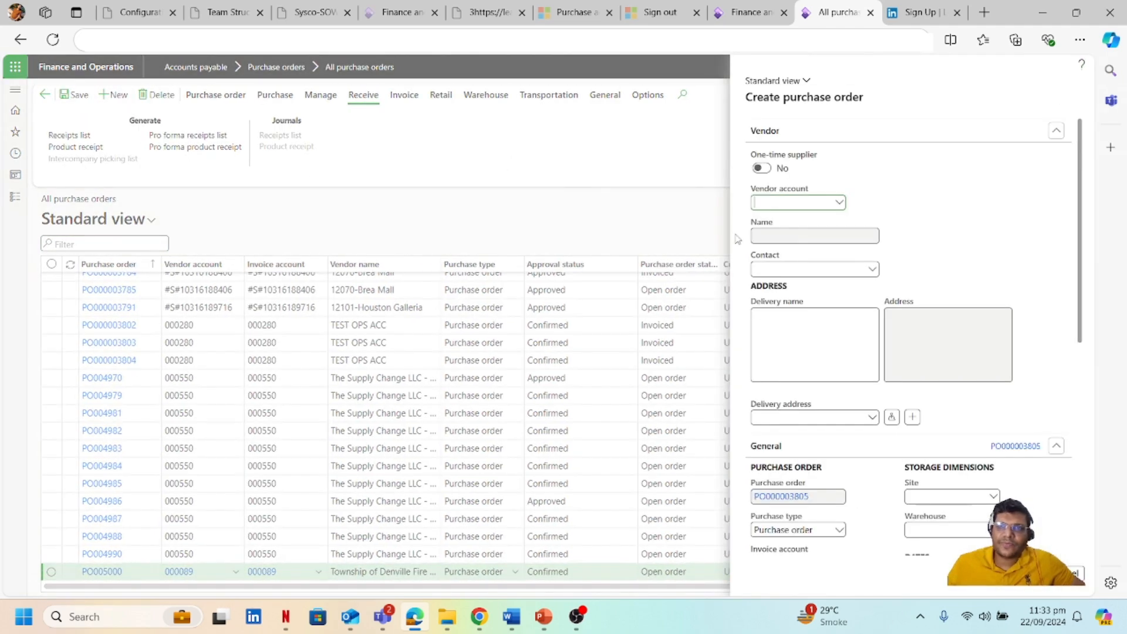
left_click(800, 201)
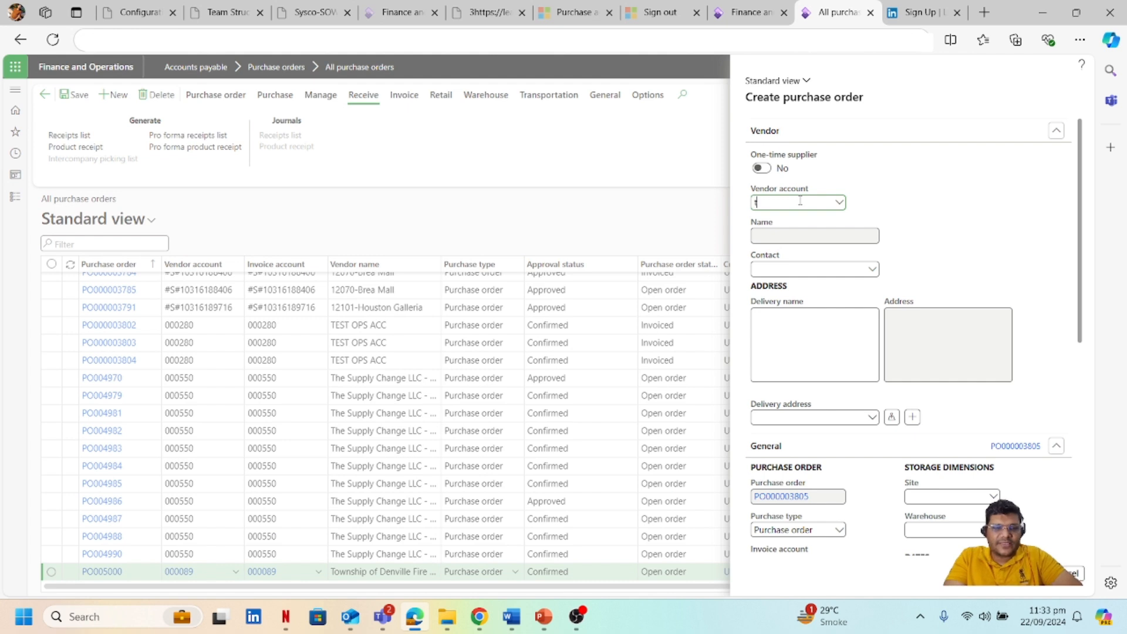
type("test")
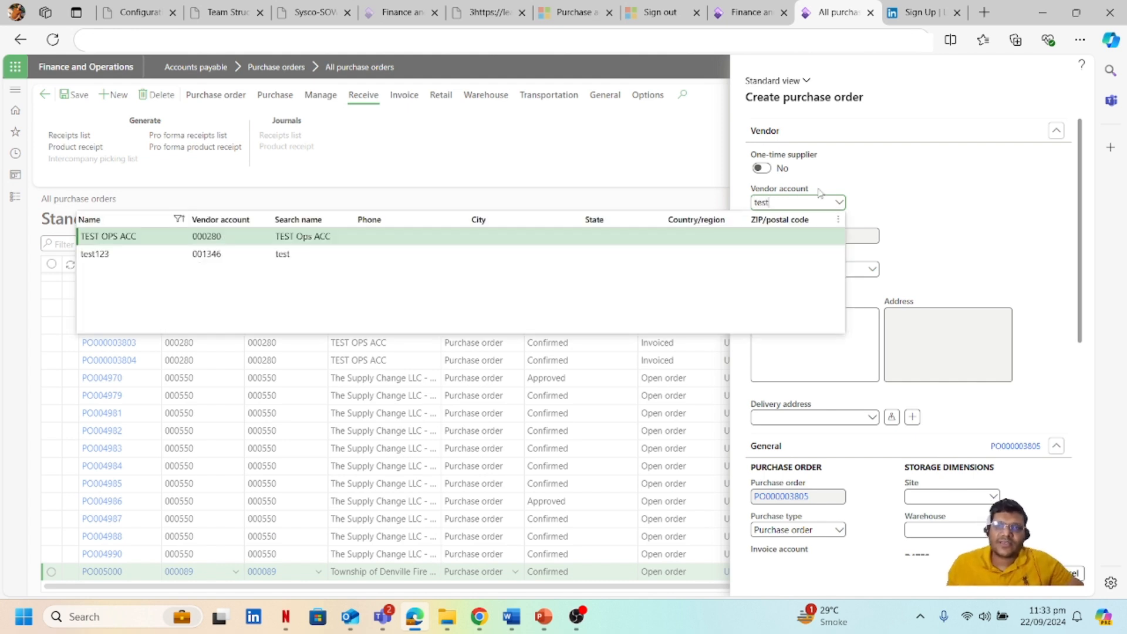
left_click(355, 239)
scroll(998, 405, "down", 3)
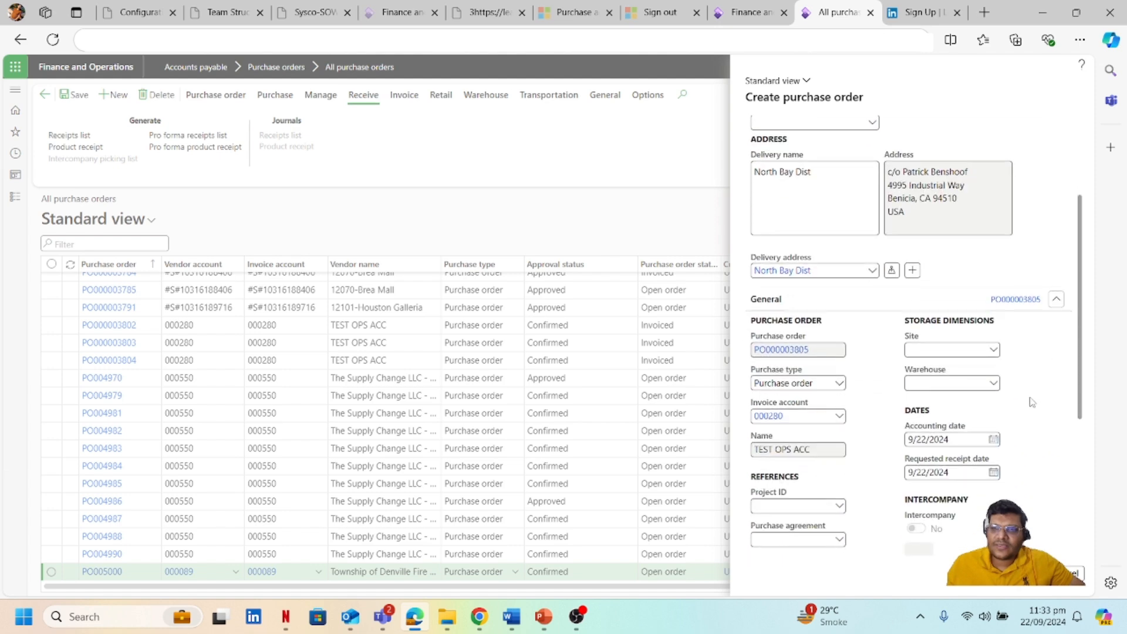
- Set the order's warehouse to 1Default and create the purchase order
left_click(996, 388)
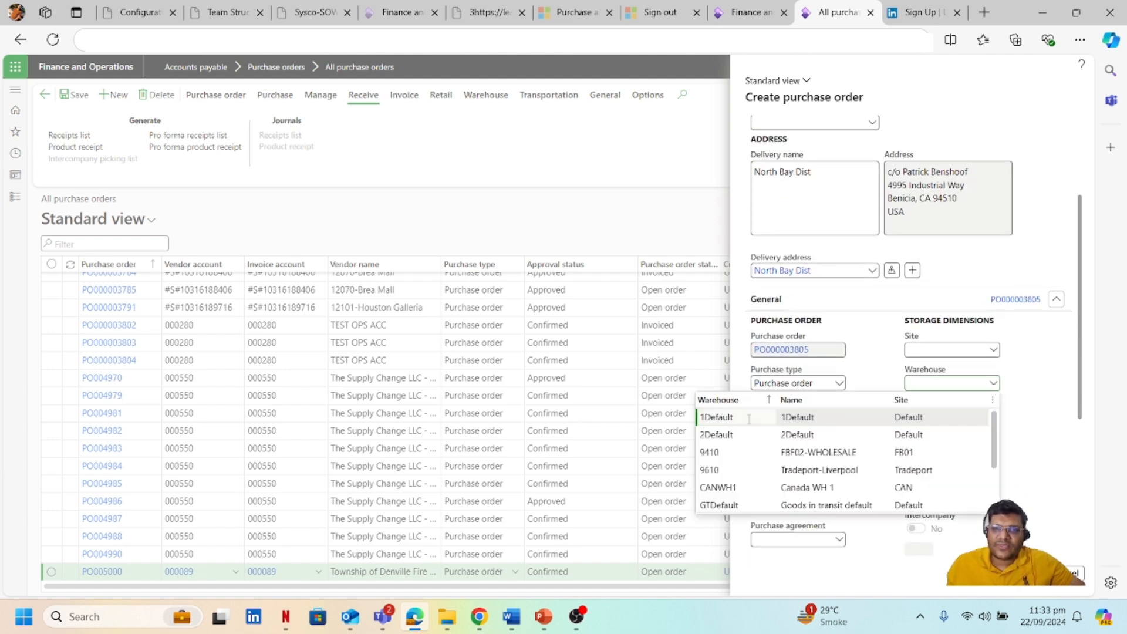
left_click(743, 418)
scroll(1055, 361, "down", 4)
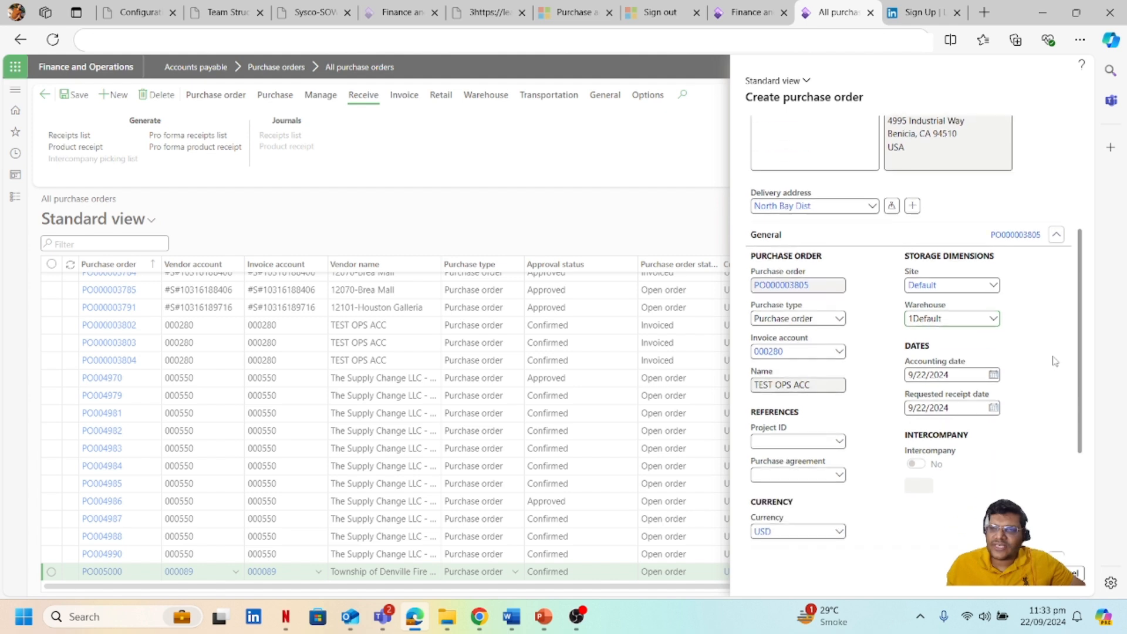
scroll(1015, 348, "down", 1)
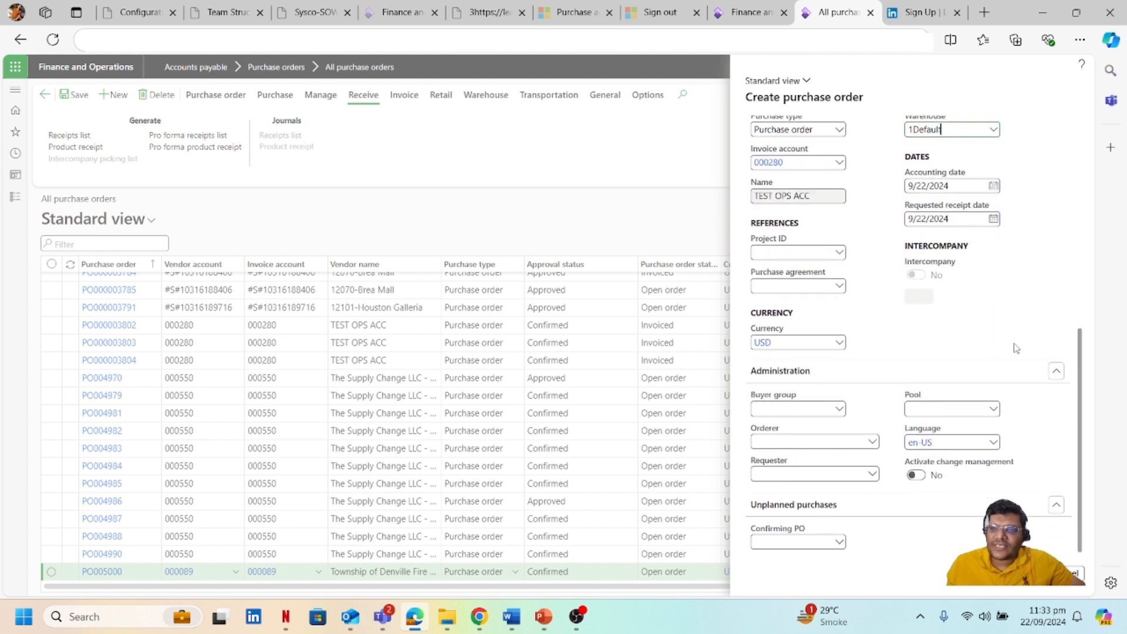
left_click(1023, 576)
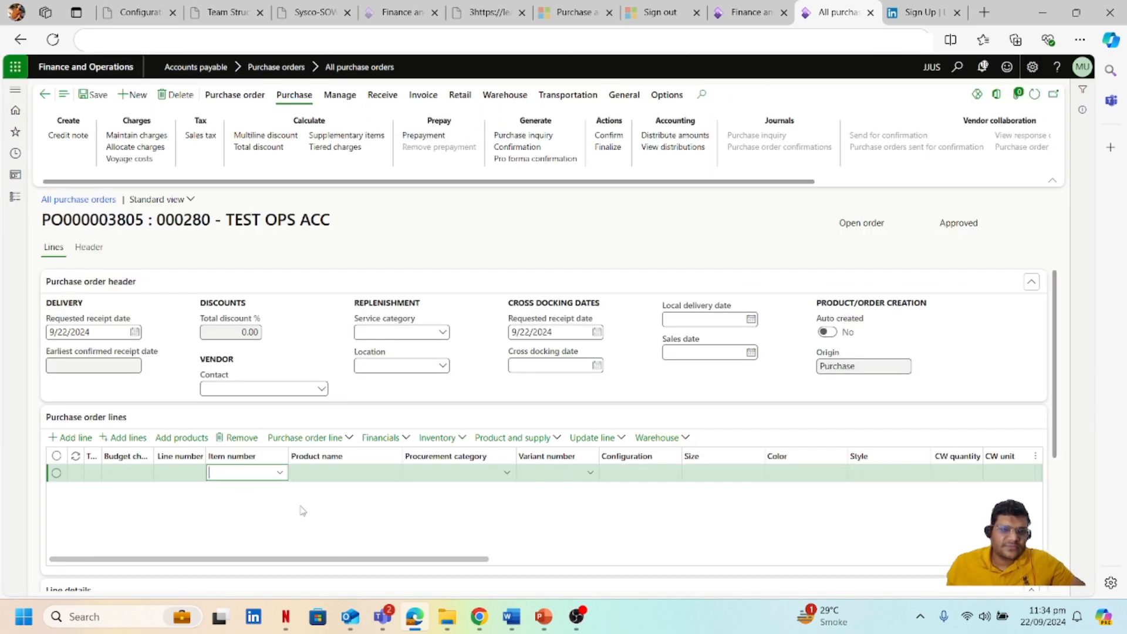
- Choose item 100000002 for the first purchase order line
left_click(248, 478)
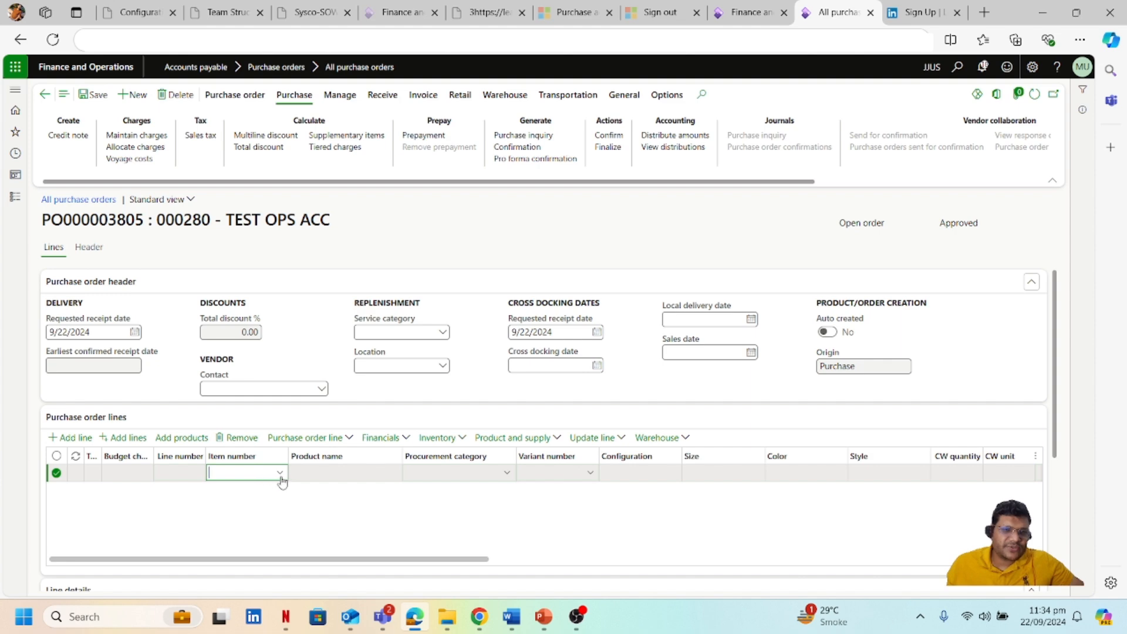
left_click(281, 476)
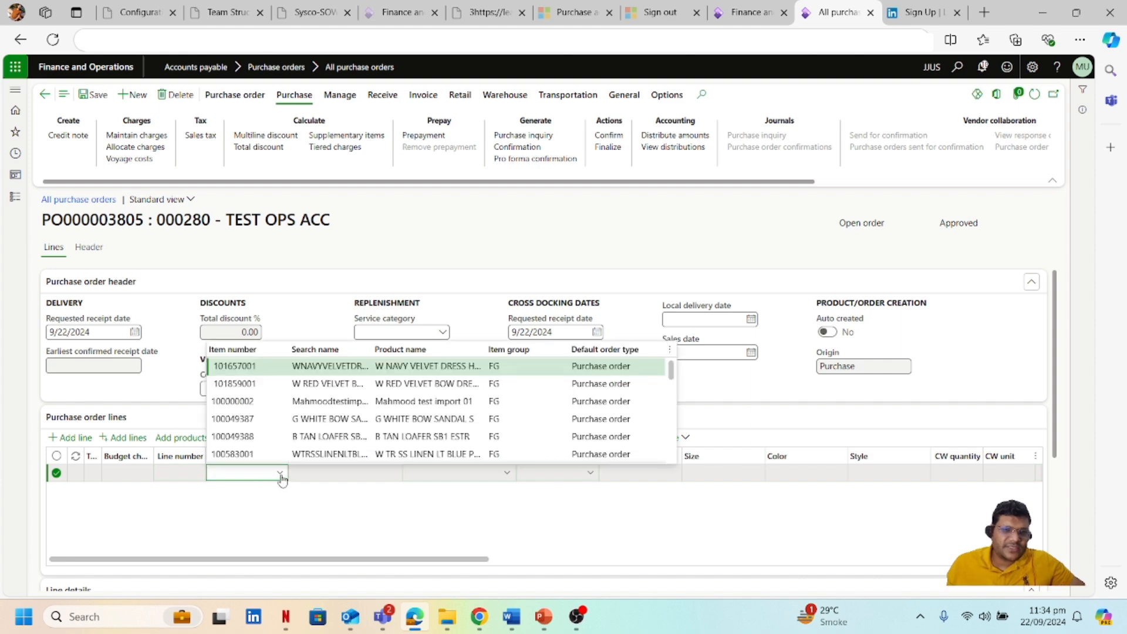
left_click(266, 402)
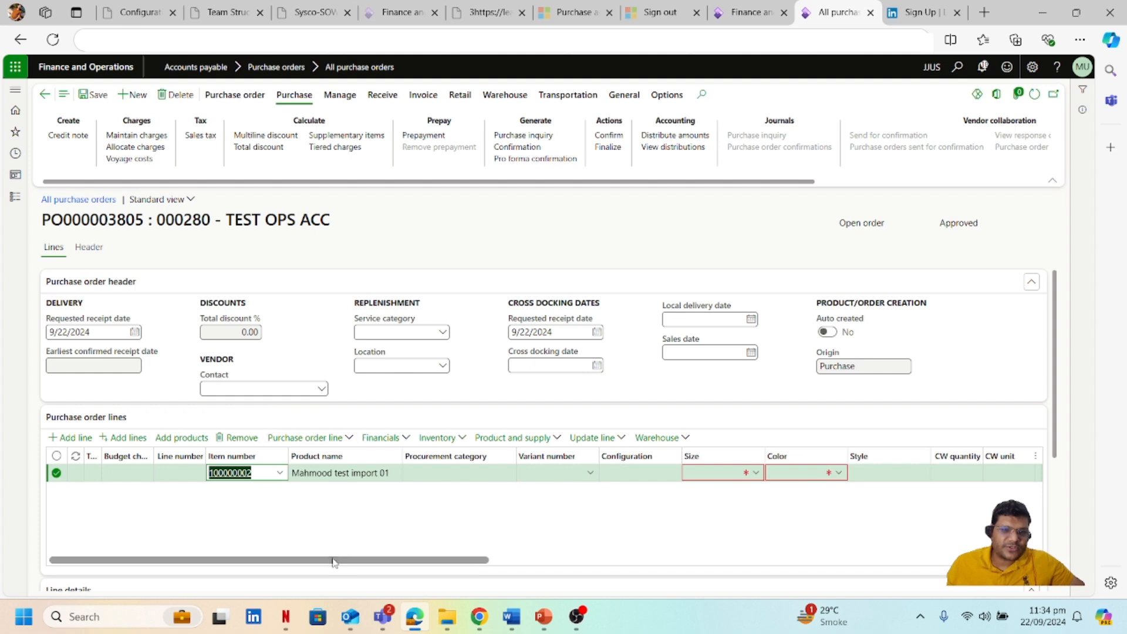
- Choose the large black variant JJUS-00005 for the purchase order line
left_click_drag(334, 559, 372, 564)
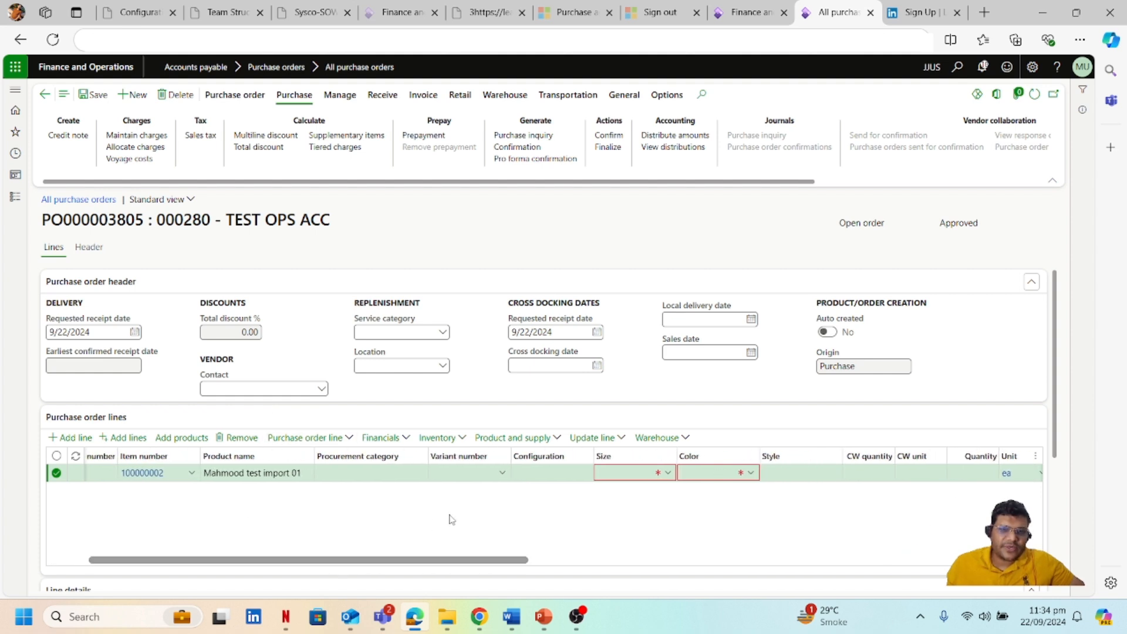
left_click(504, 473)
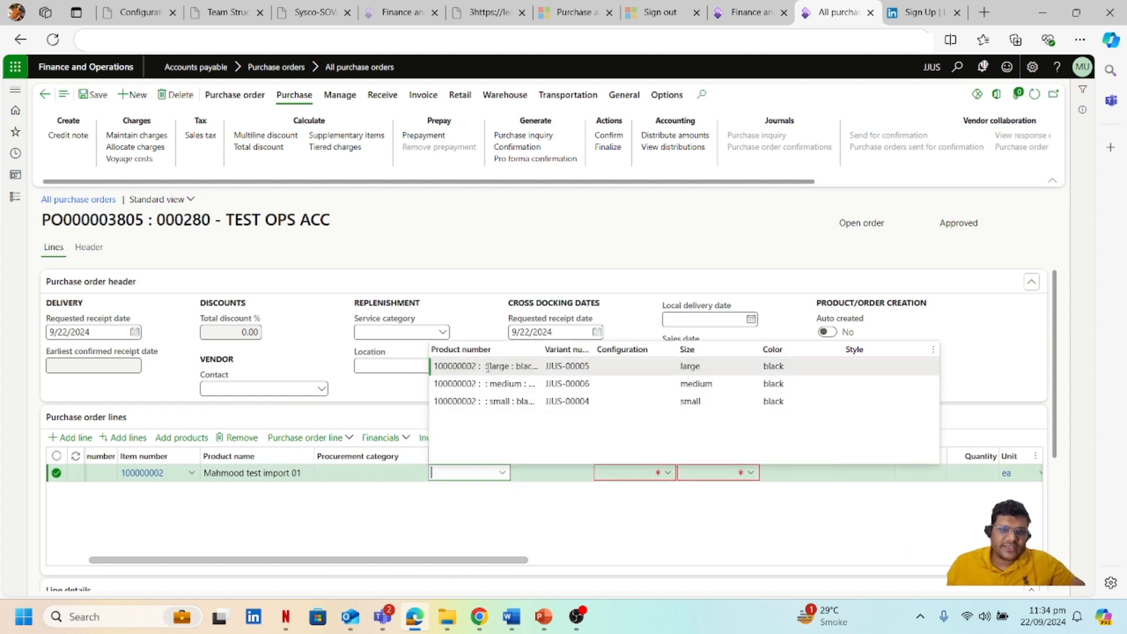
left_click(487, 368)
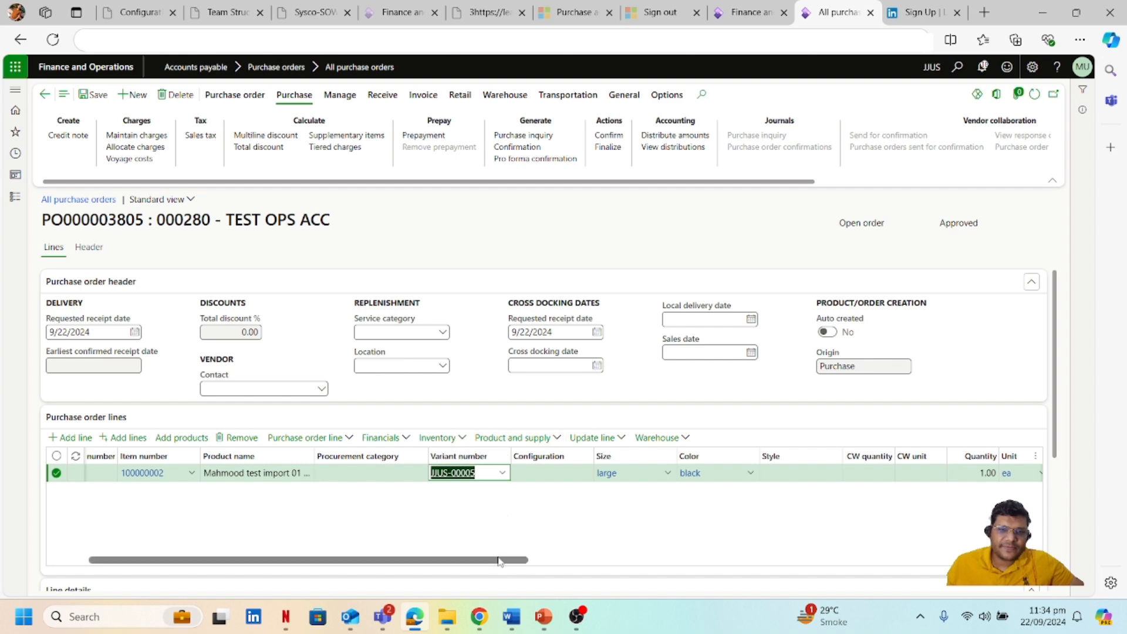
- Set the purchase order line's quantity to 1000 and its unit price to 200
left_click_drag(503, 559, 656, 564)
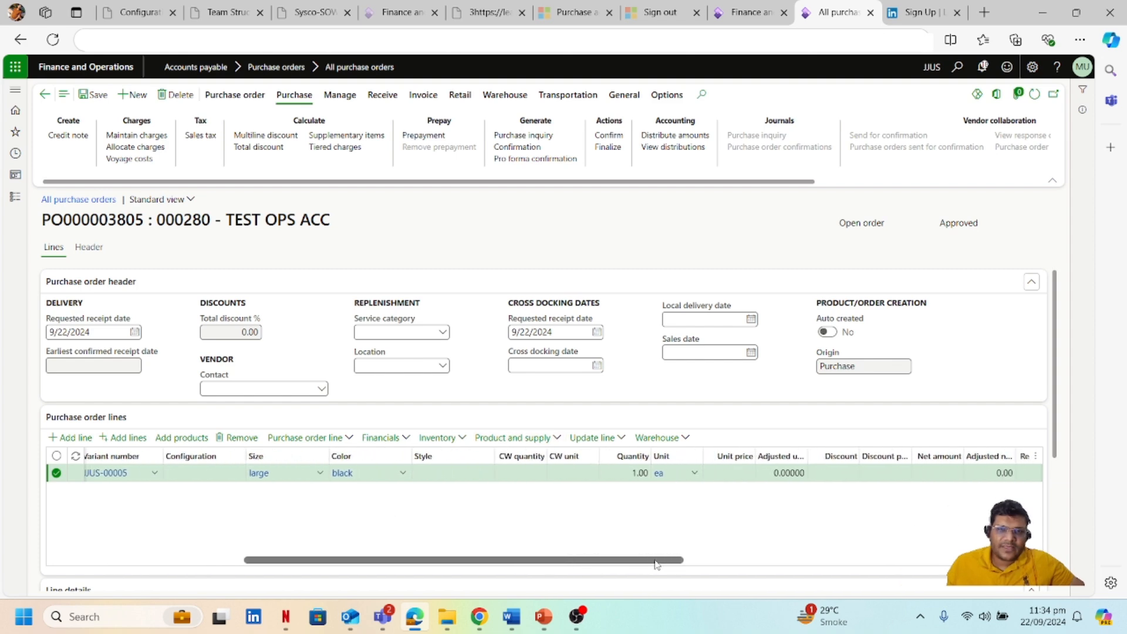
left_click(624, 473)
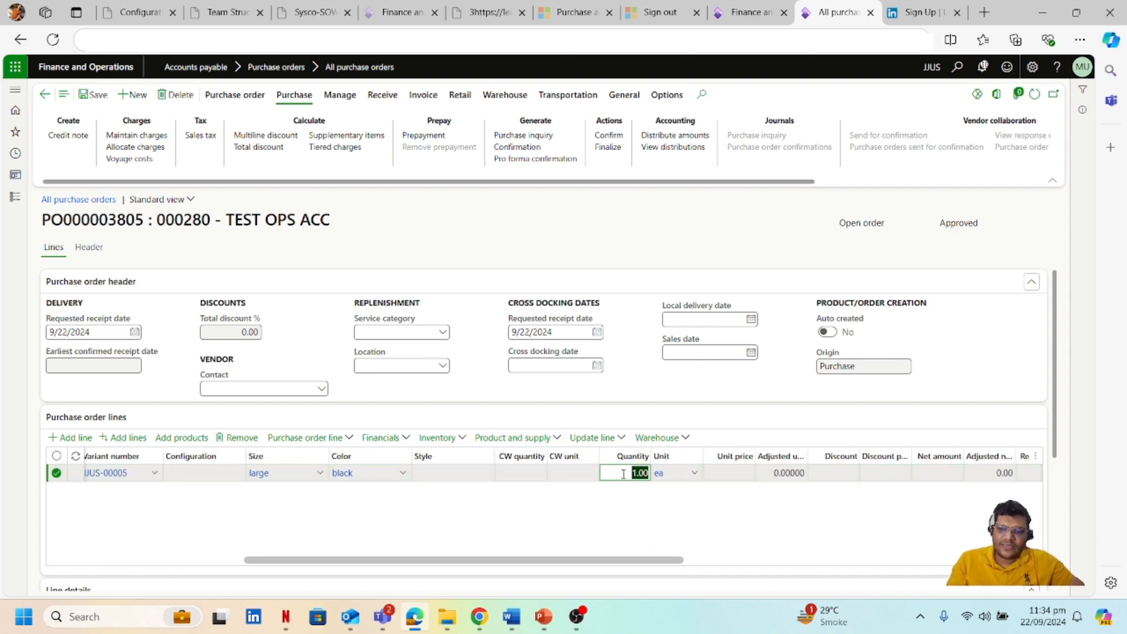
type("1000")
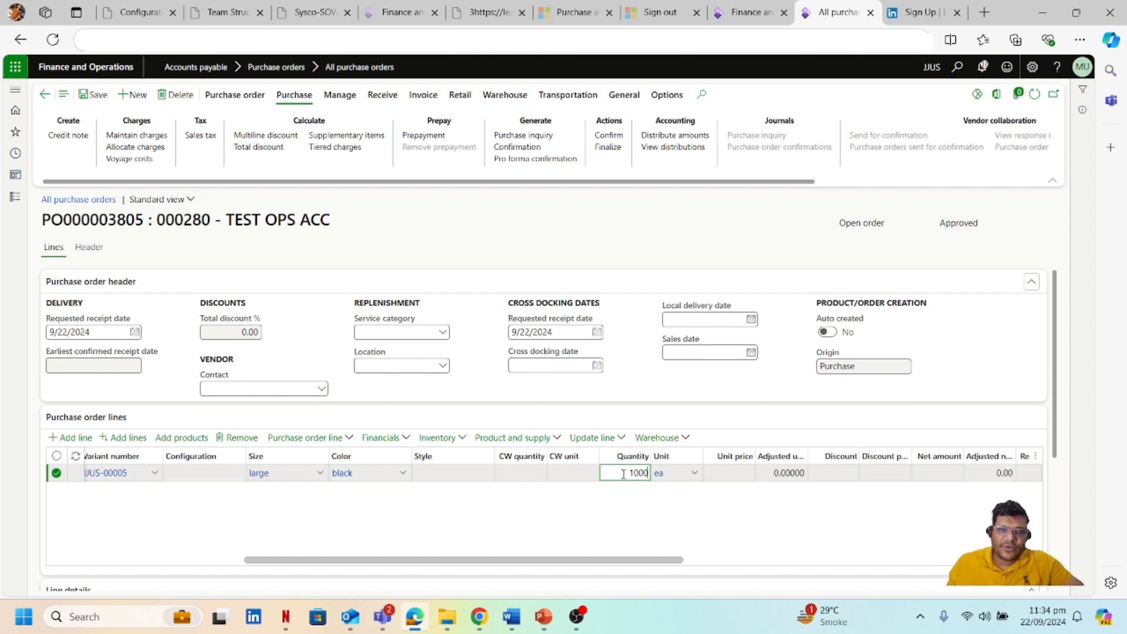
key("Tab")
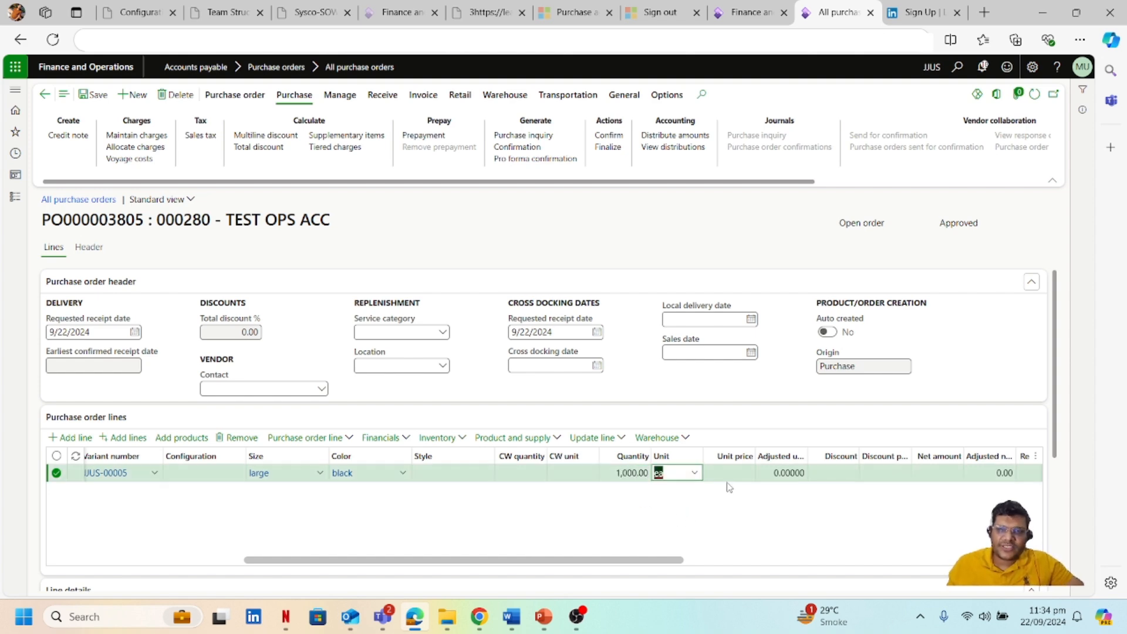
left_click(728, 473)
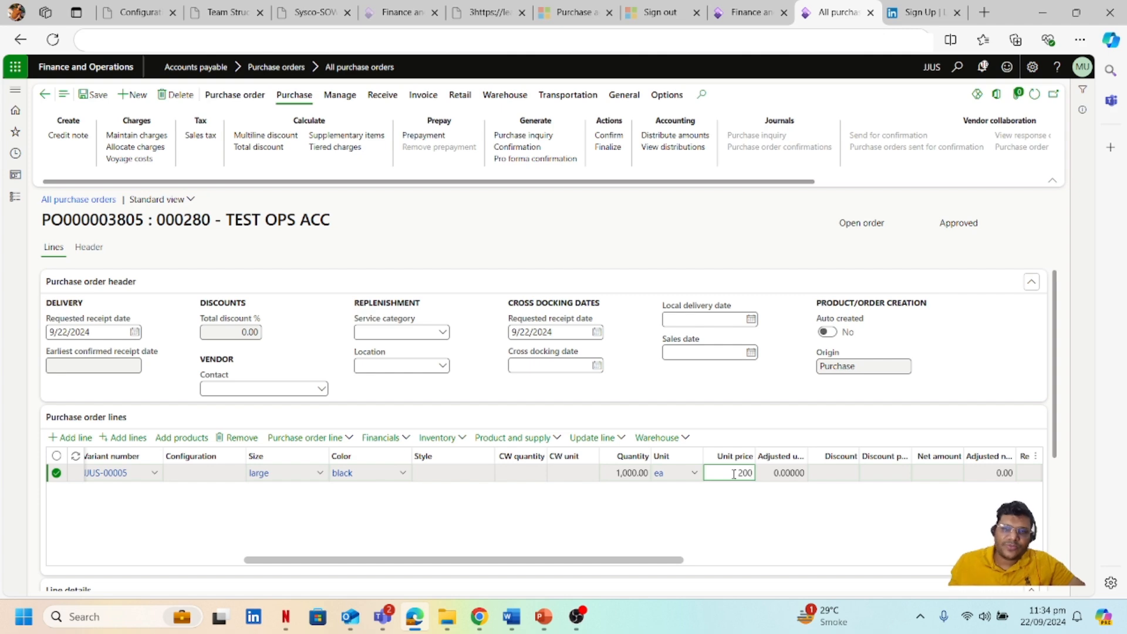
left_click(697, 523)
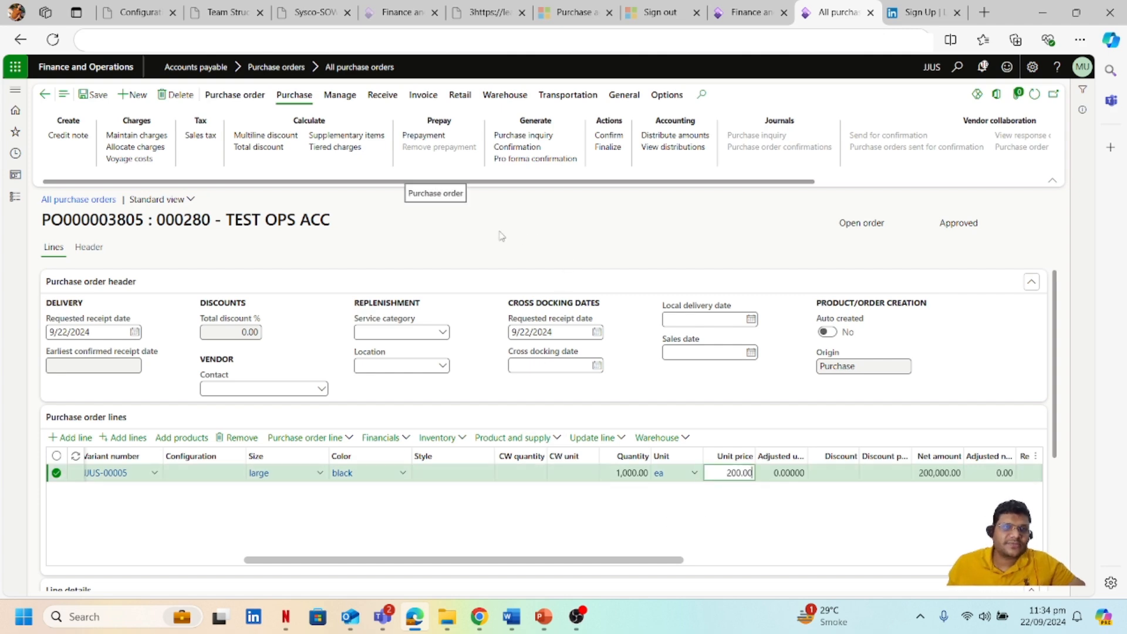
- Save and confirm the purchase order
left_click(97, 95)
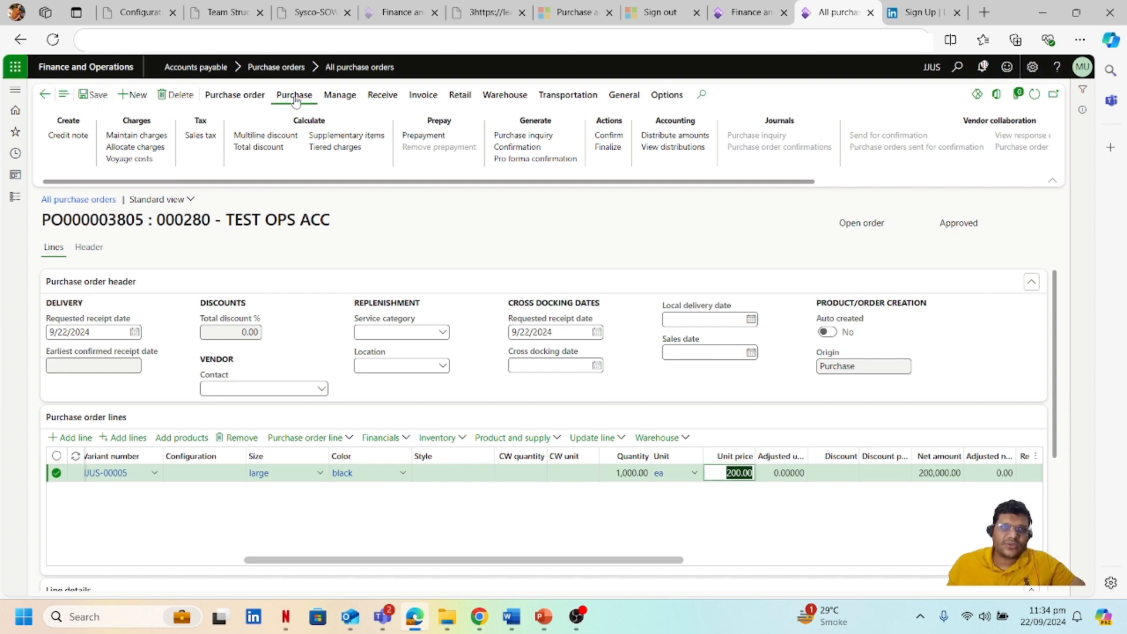
left_click(613, 138)
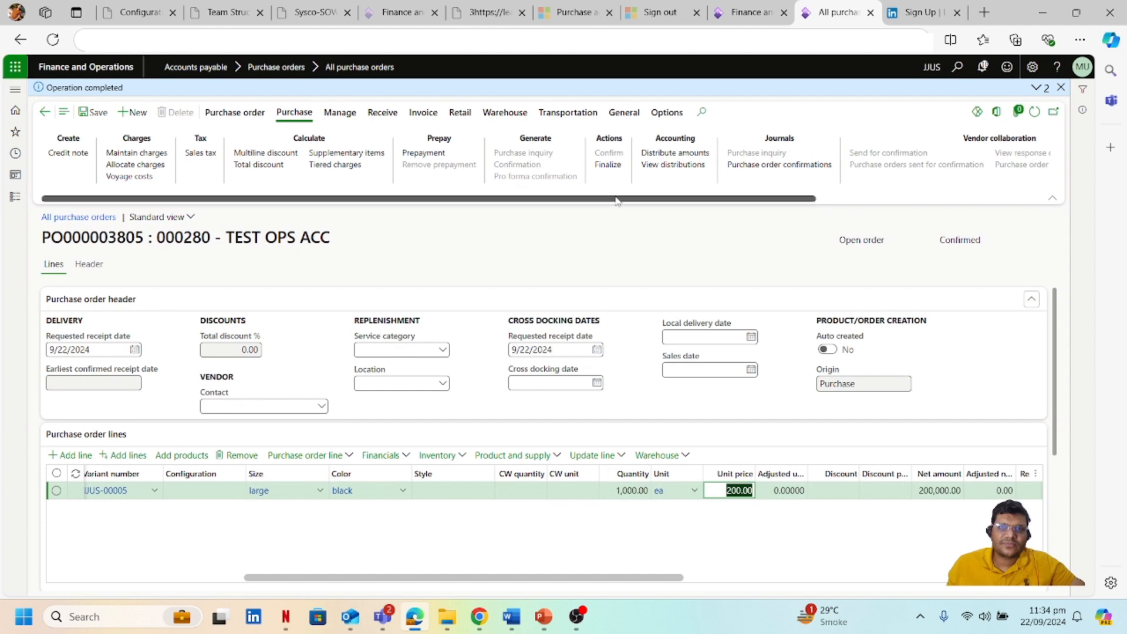
- Check the landed cost costs inquiry for the confirmed purchase order and return to the order
left_click_drag(623, 200, 885, 191)
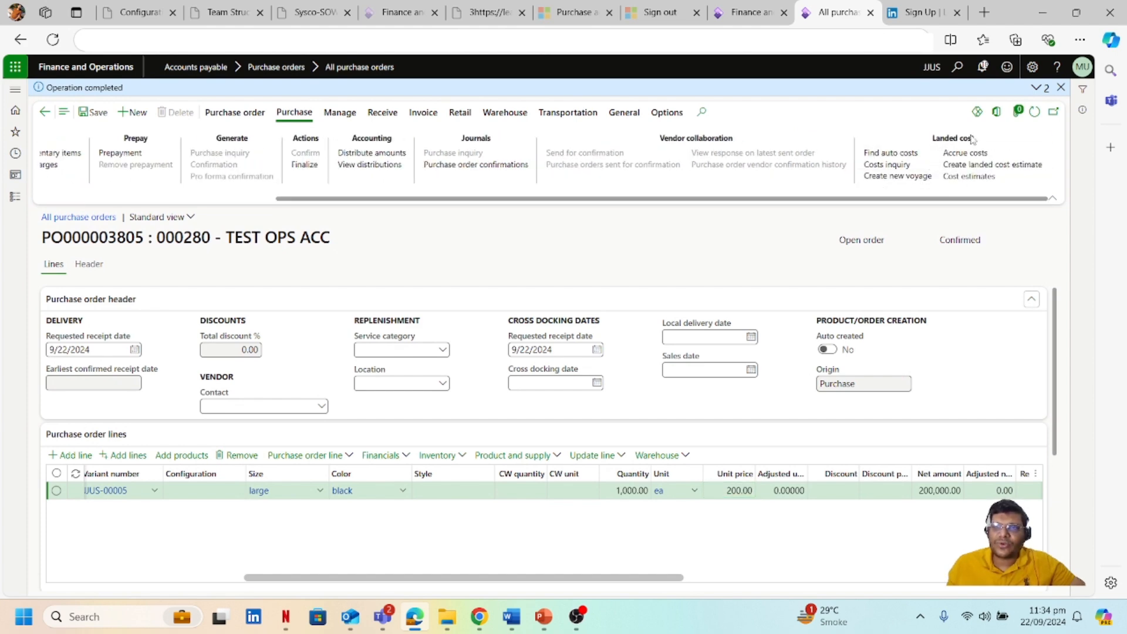
left_click(887, 167)
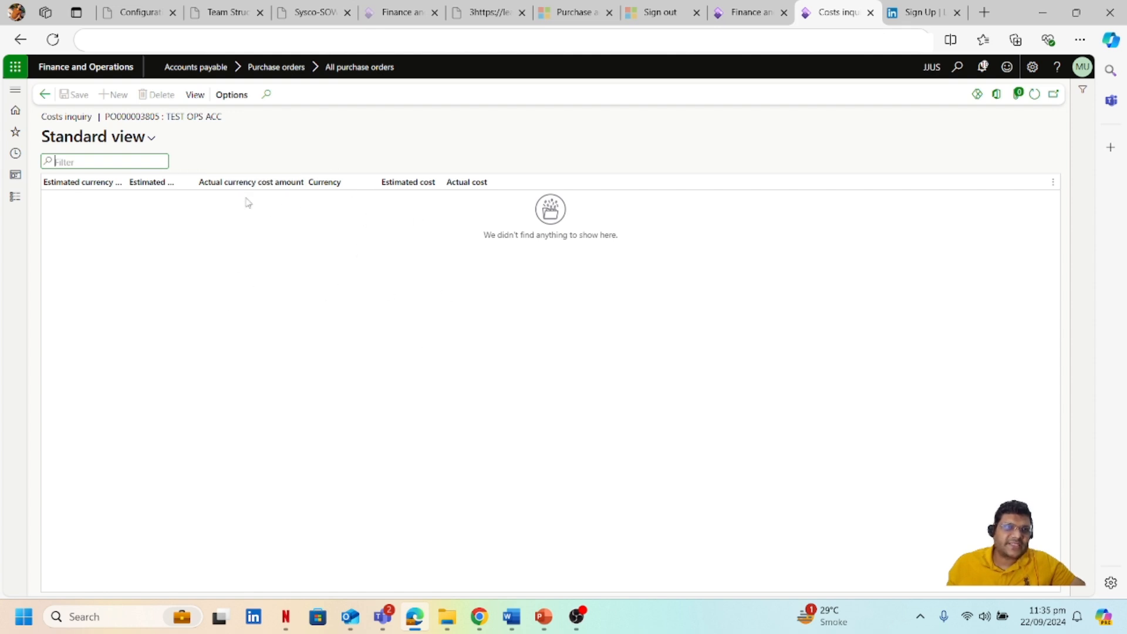
left_click(46, 99)
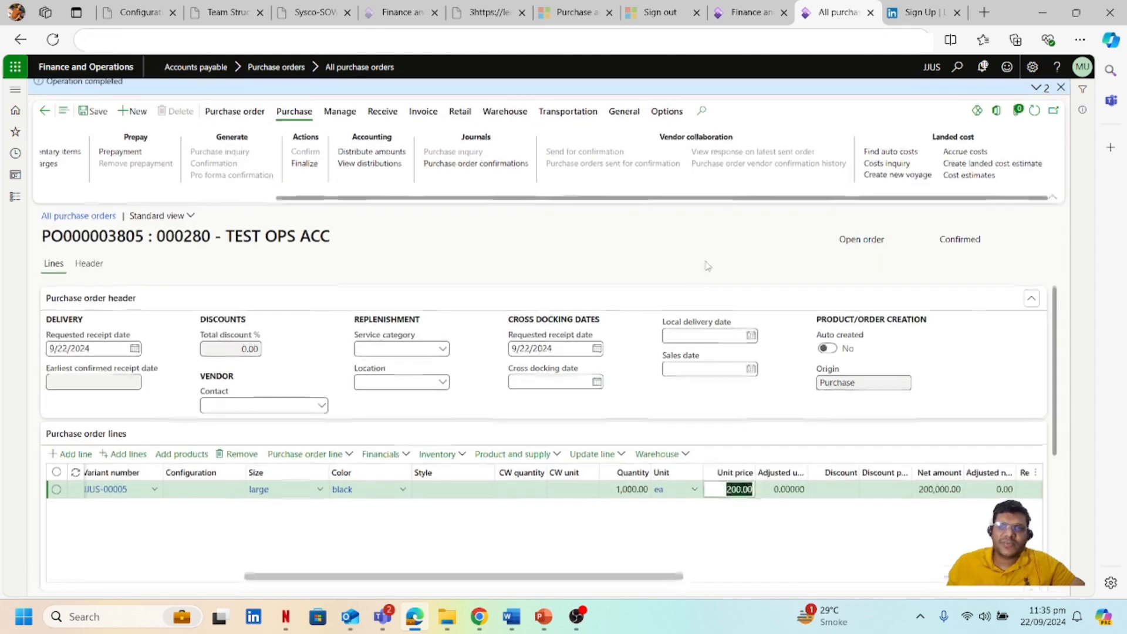
- Create a new voyage from the purchase order with description Test Voyage, vessel Ship and journey template CHINA-USA
left_click_drag(768, 199, 877, 196)
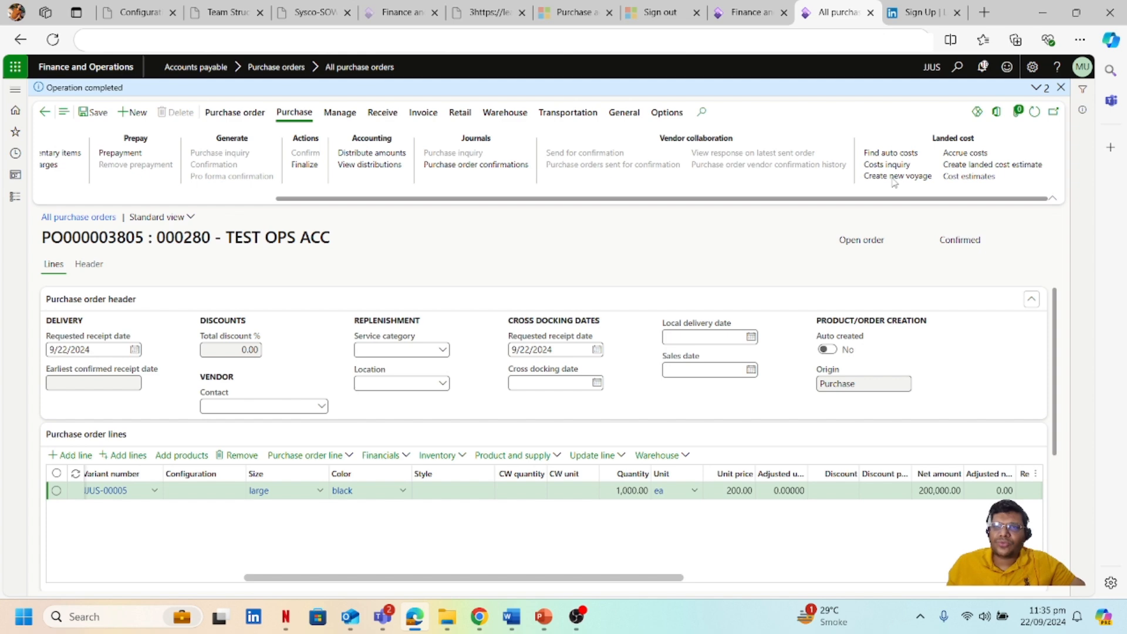
left_click(893, 177)
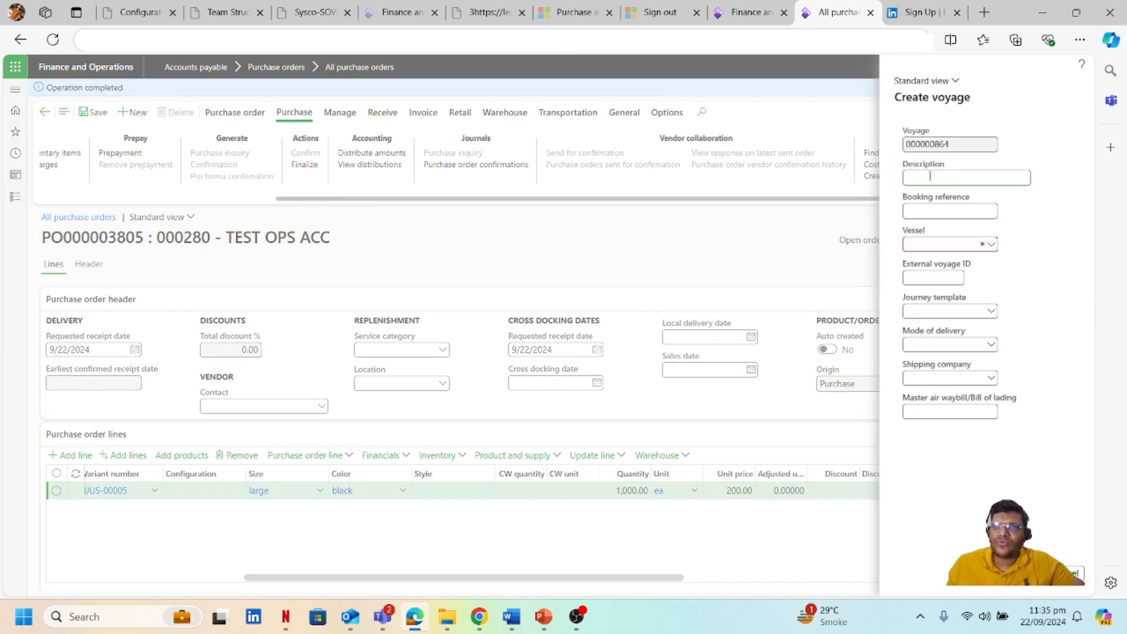
type("Test")
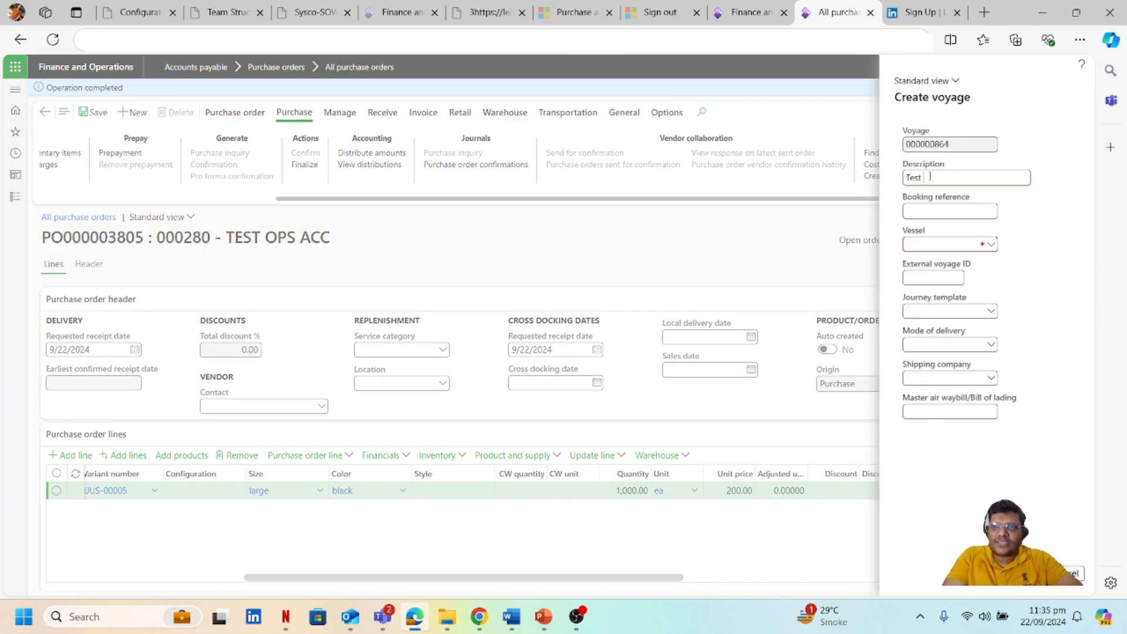
type(" Voyage")
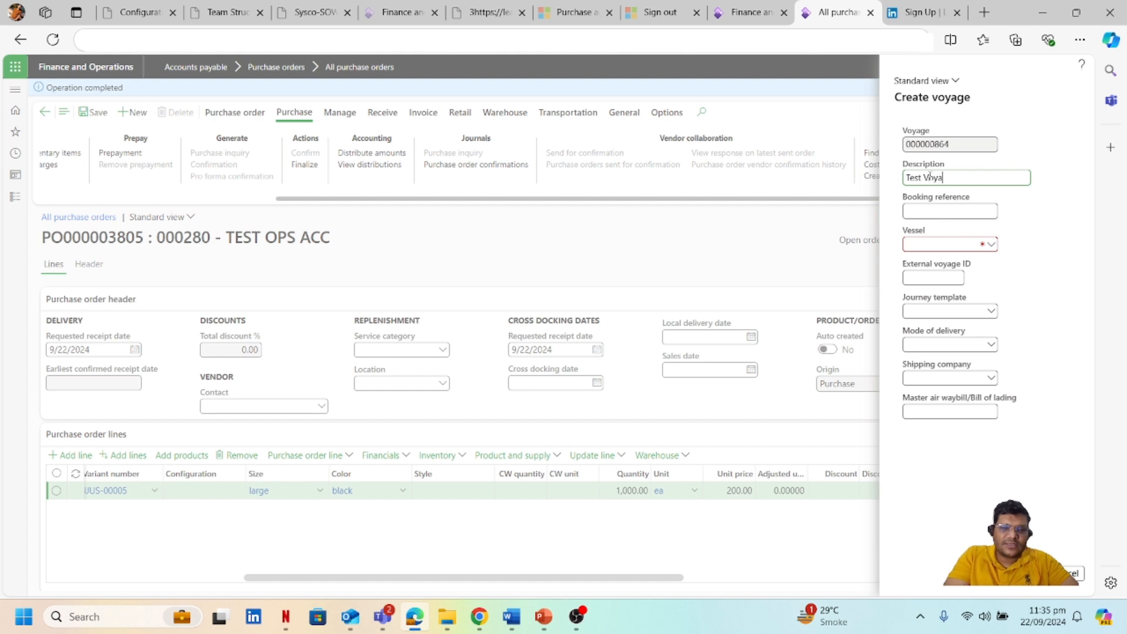
left_click(990, 244)
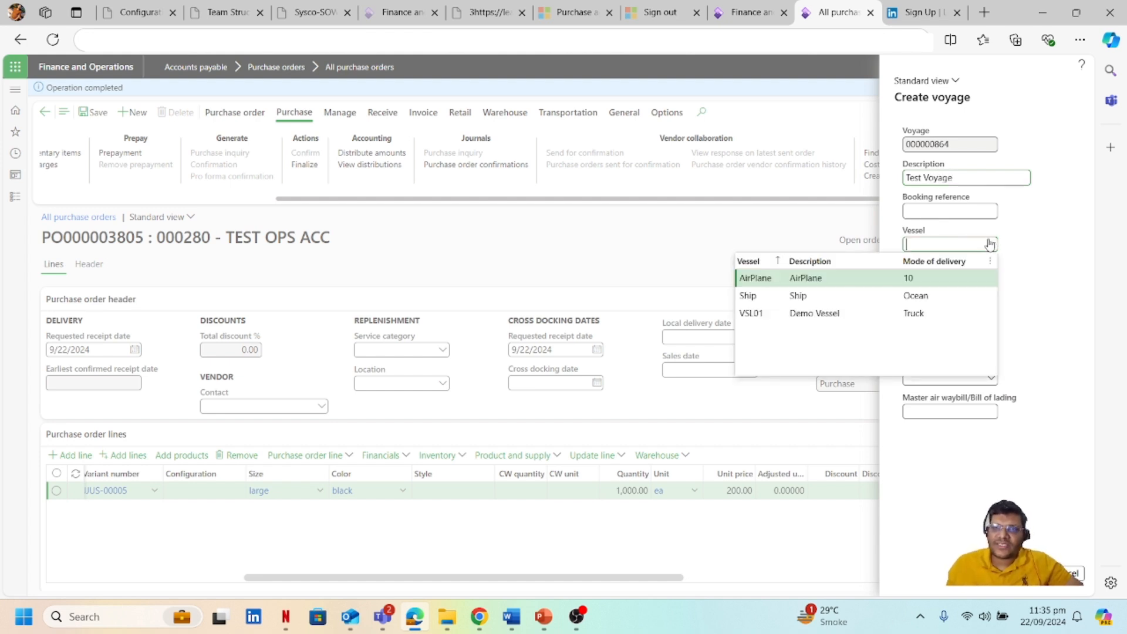
left_click(832, 296)
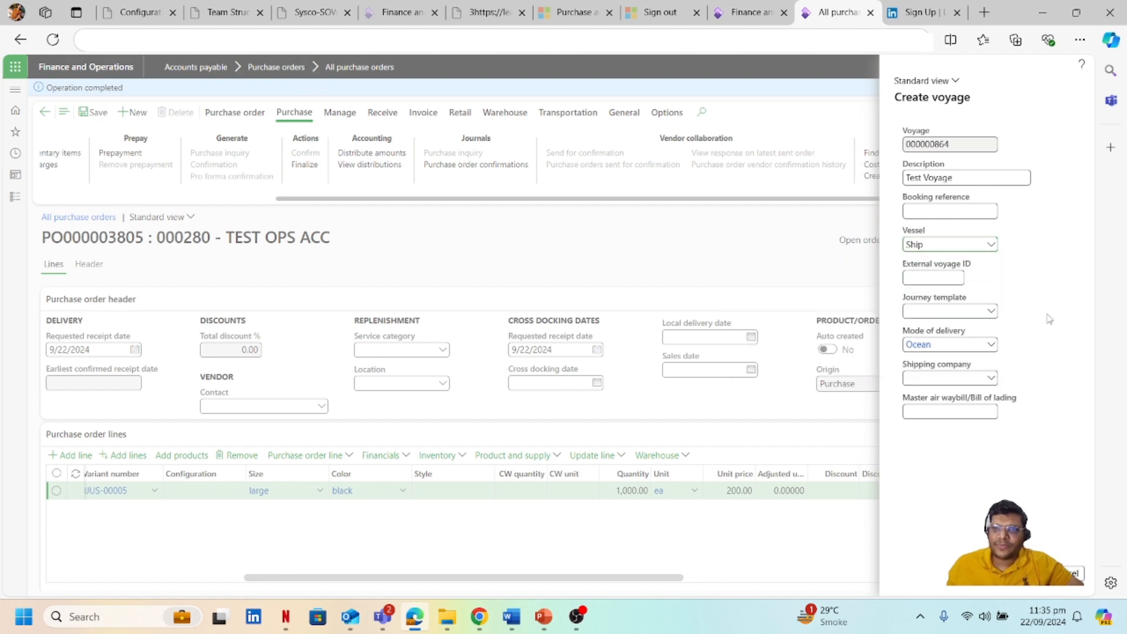
left_click(992, 312)
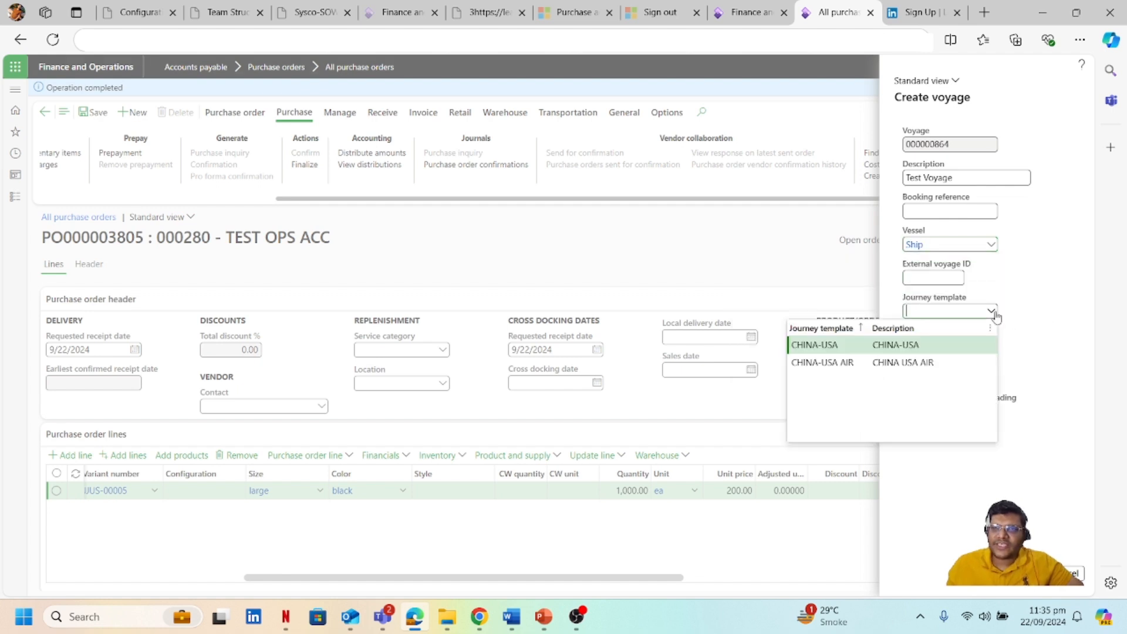
left_click(855, 347)
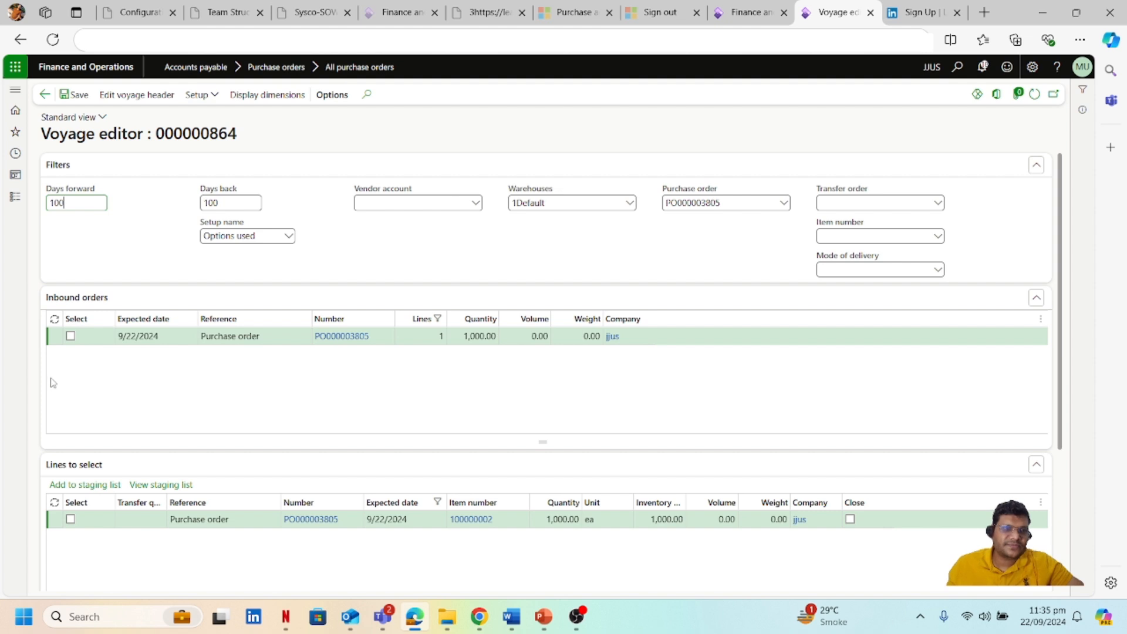
- Select the inbound purchase order, add its line to the voyage's staging list and view that list
left_click(71, 337)
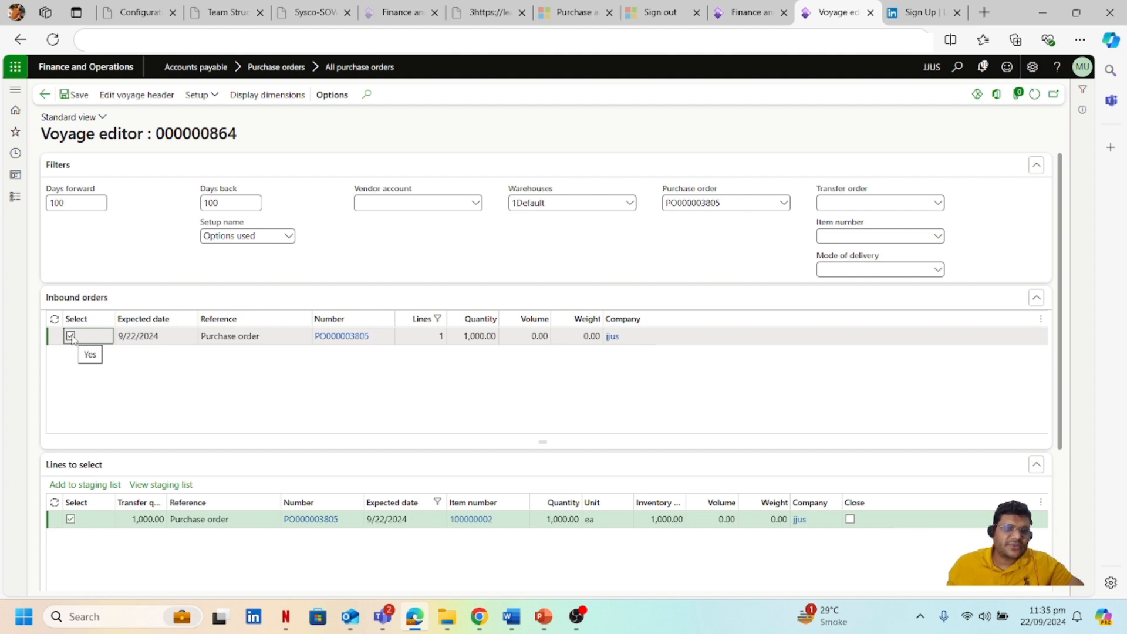
left_click(96, 487)
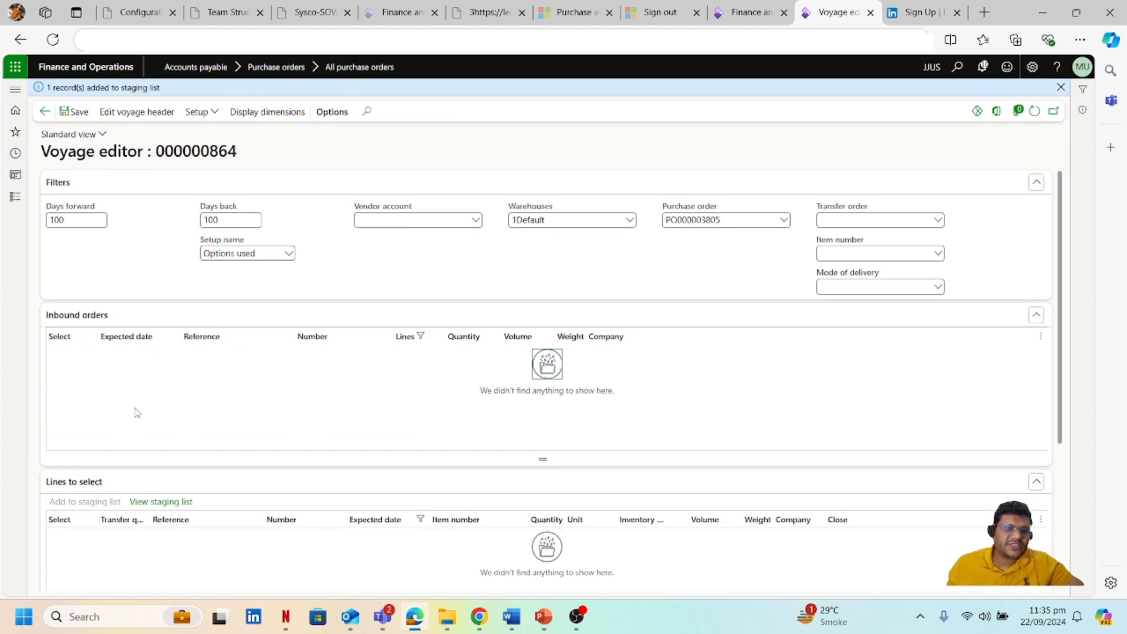
left_click(156, 503)
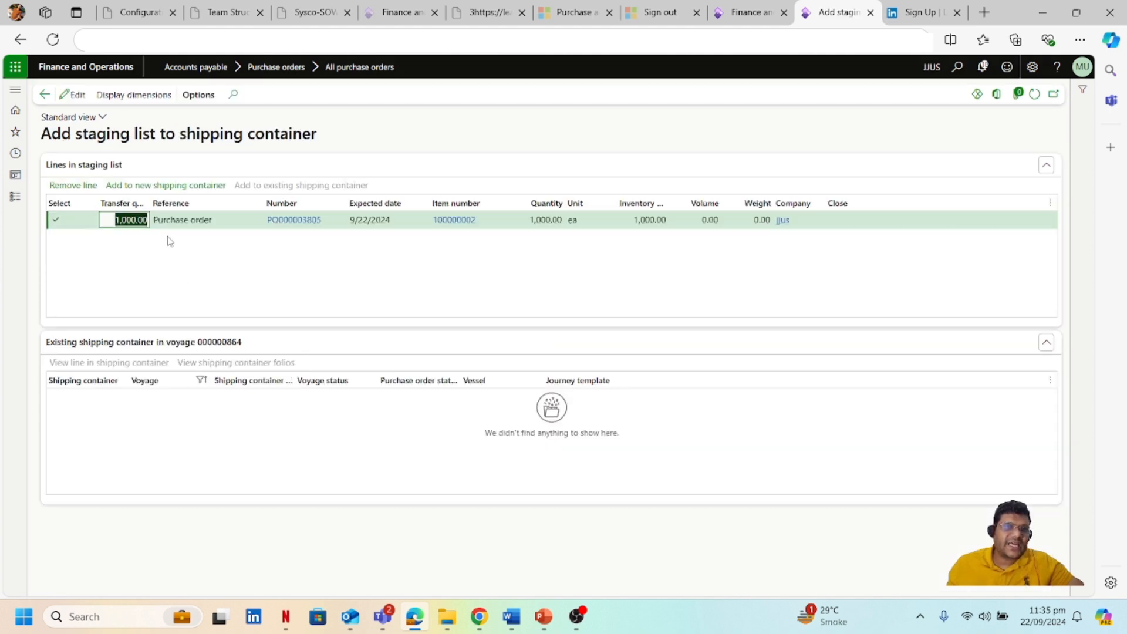
- Add the staged line to new shipping container USACONT01, type 20'FCL, with today's date, 9/22/2024, as ship date
left_click(182, 187)
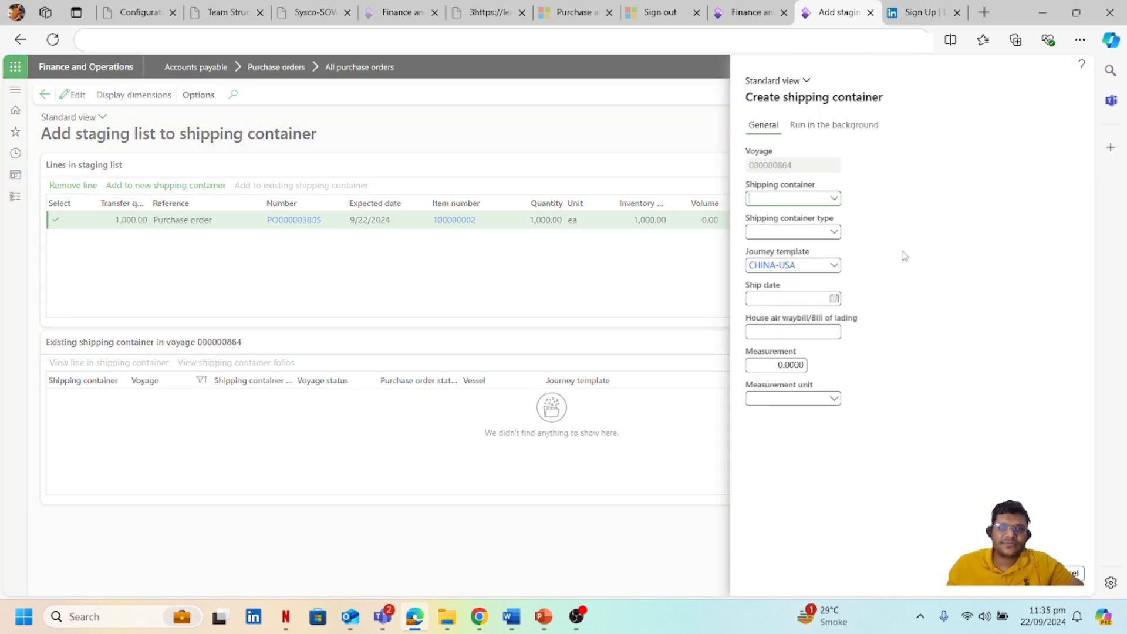
left_click(834, 199)
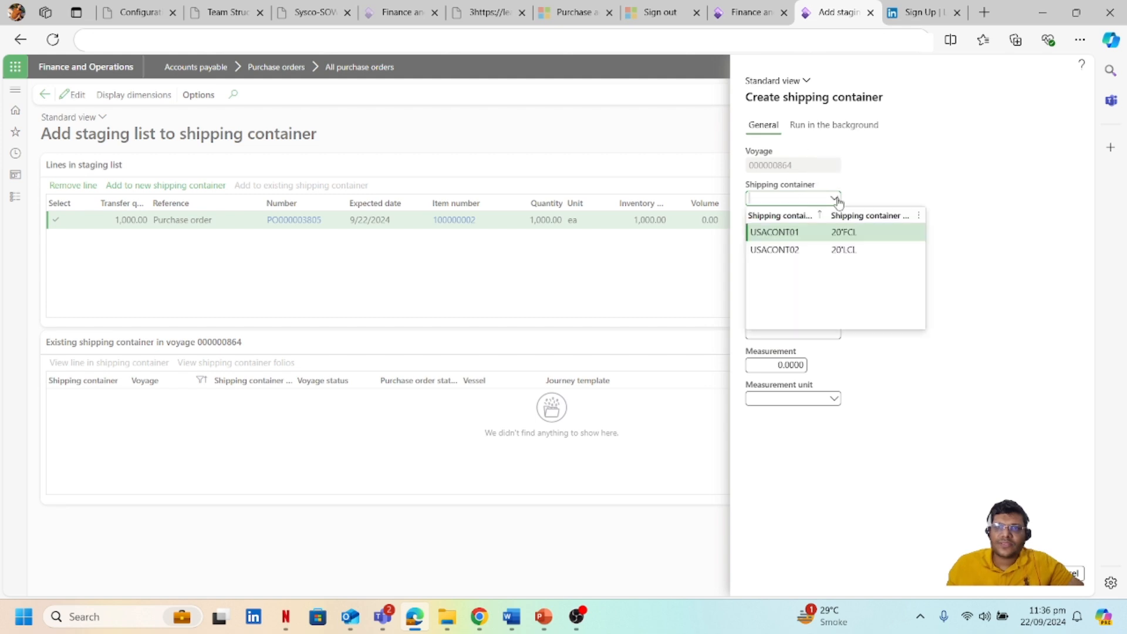
left_click(820, 233)
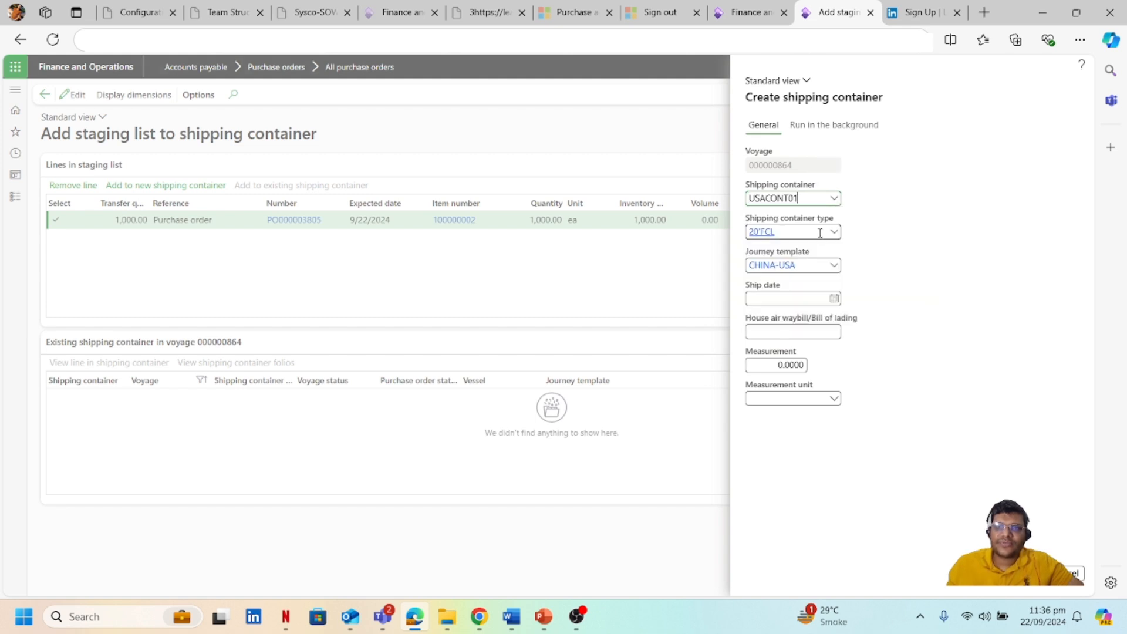
left_click(834, 298)
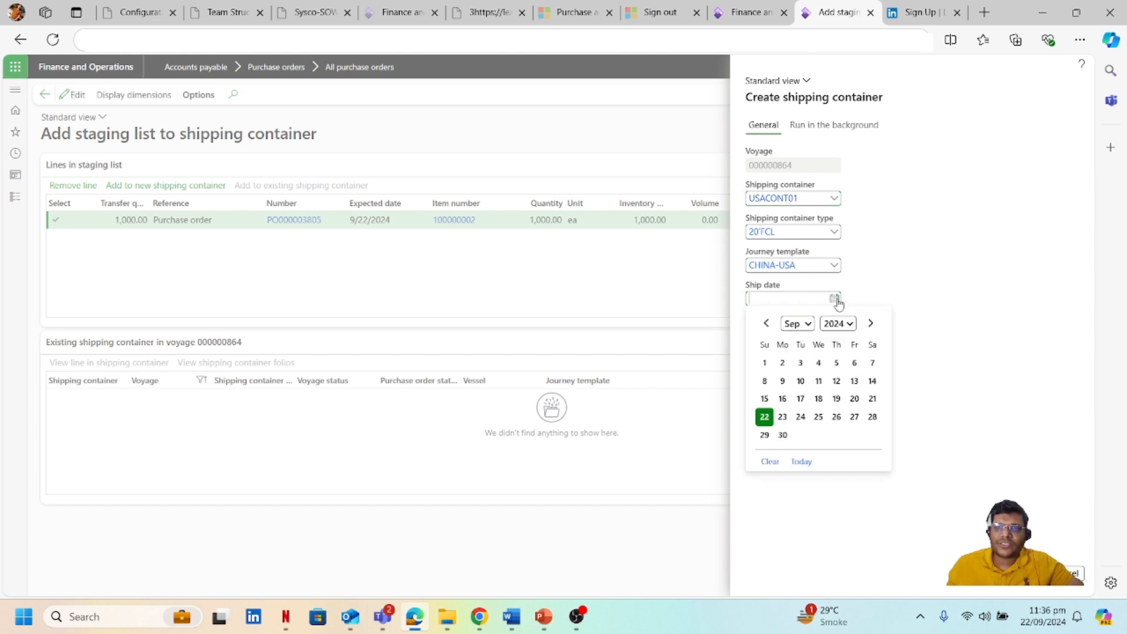
left_click(802, 462)
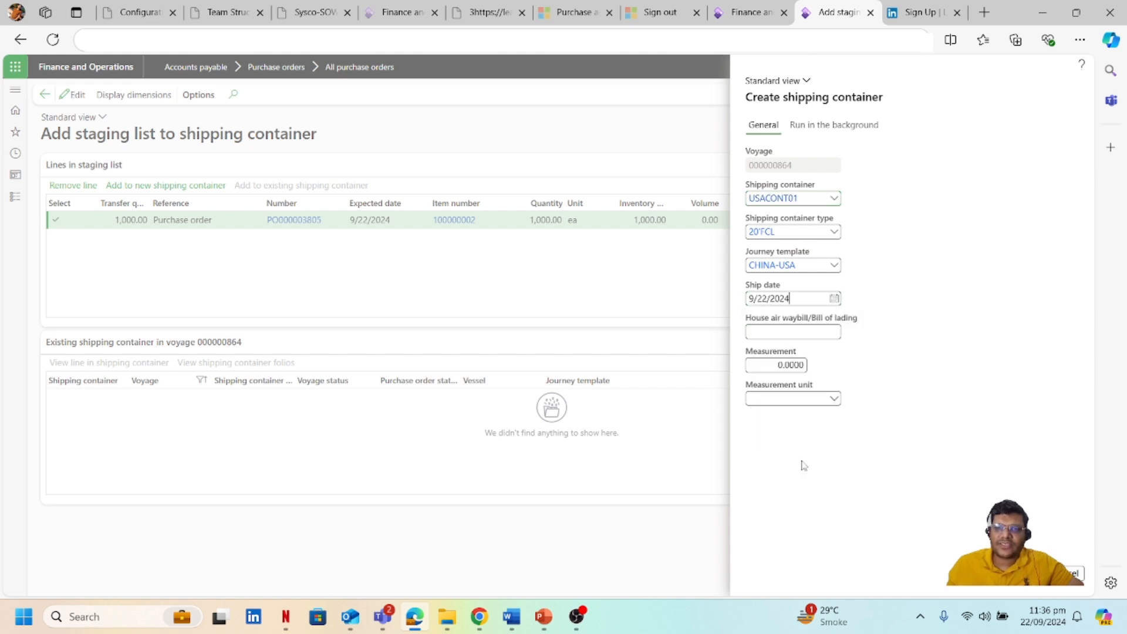
left_click(1029, 574)
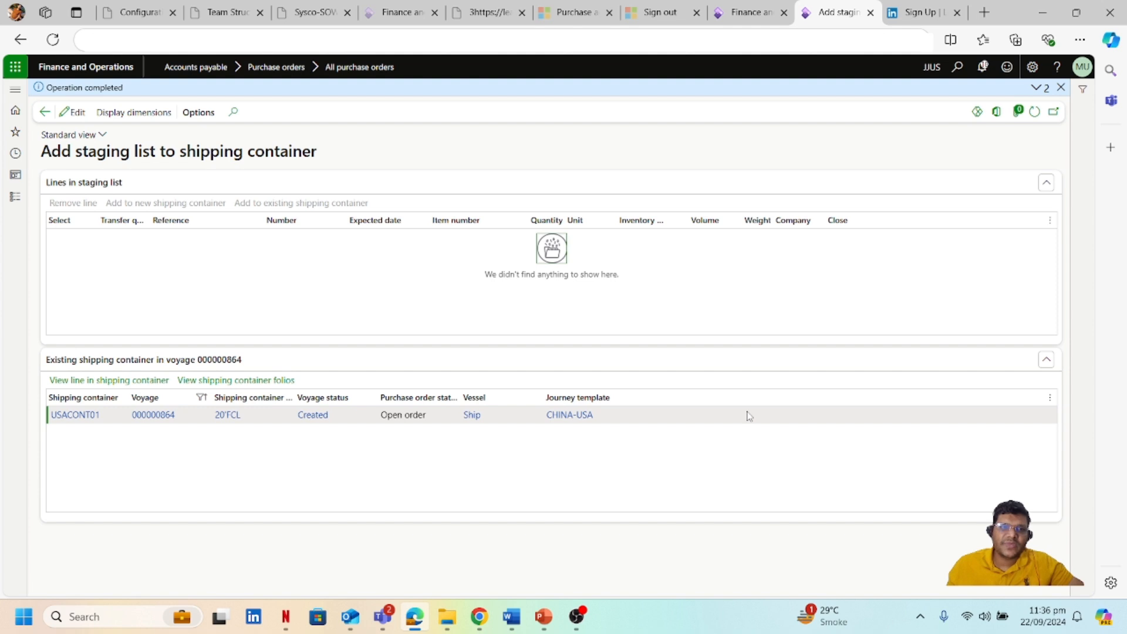
- Open the new voyage's details from its shipping container record and show the available journals and inquiries
left_click(765, 410)
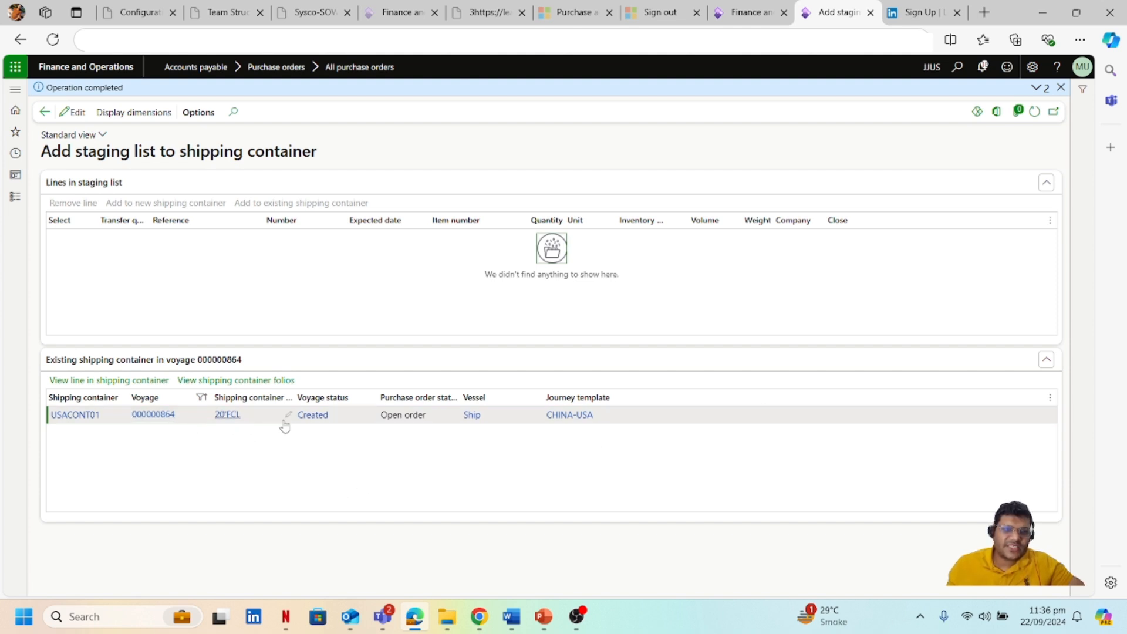
mouse_move(314, 425)
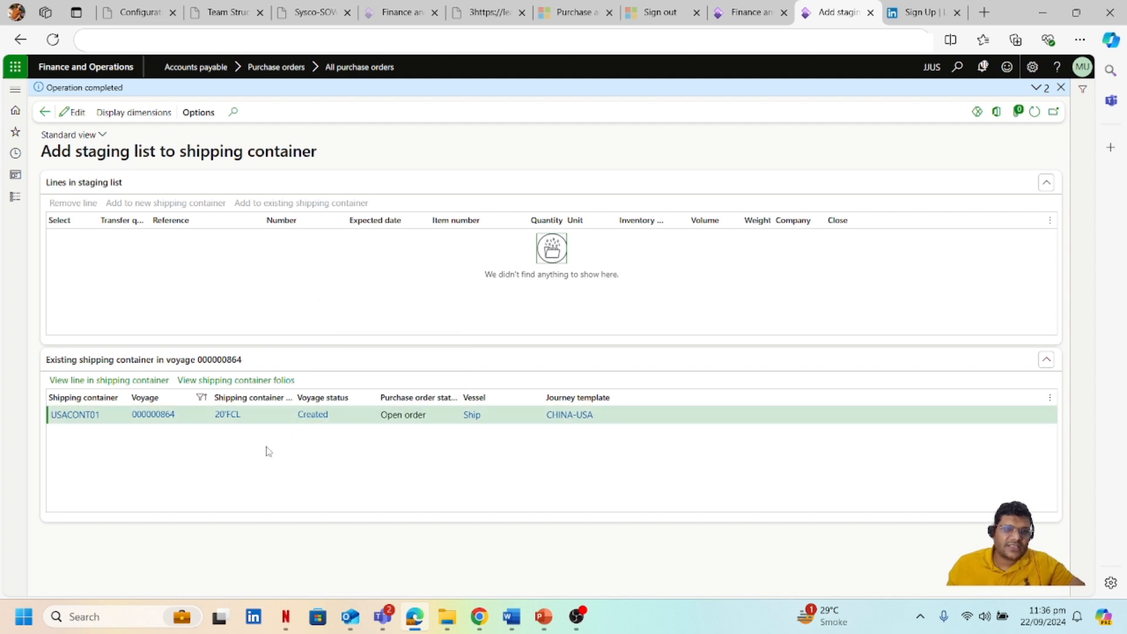
left_click(154, 414)
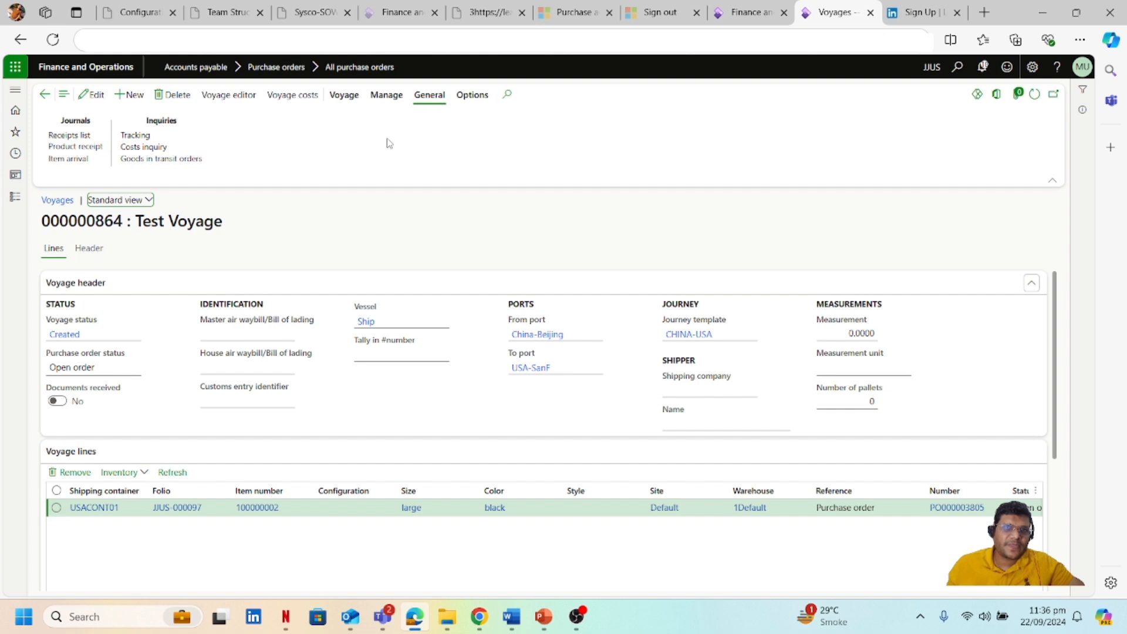
left_click(428, 101)
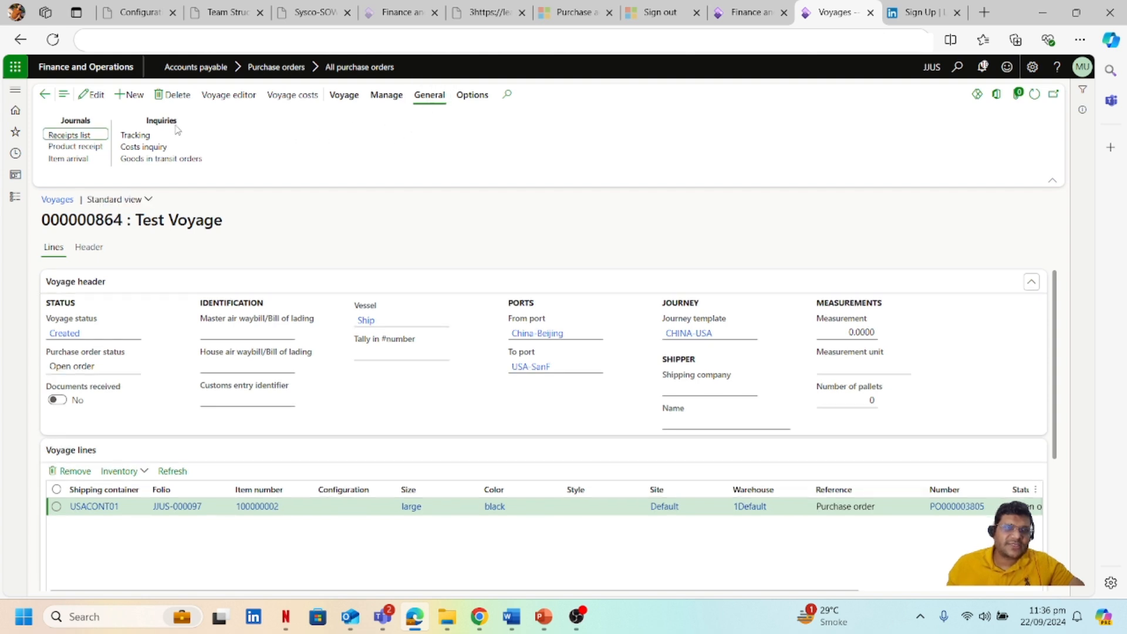
- View the voyage's costs inquiry broken down by voyage, shipping container, folio, reference, item and cost type code
left_click(155, 148)
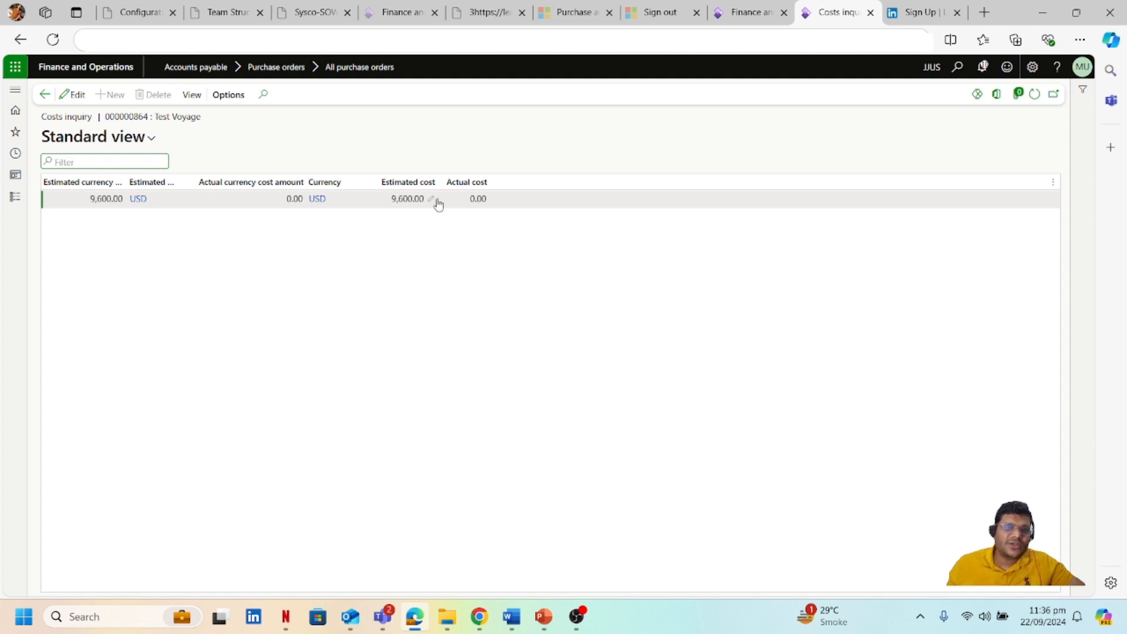
left_click(193, 95)
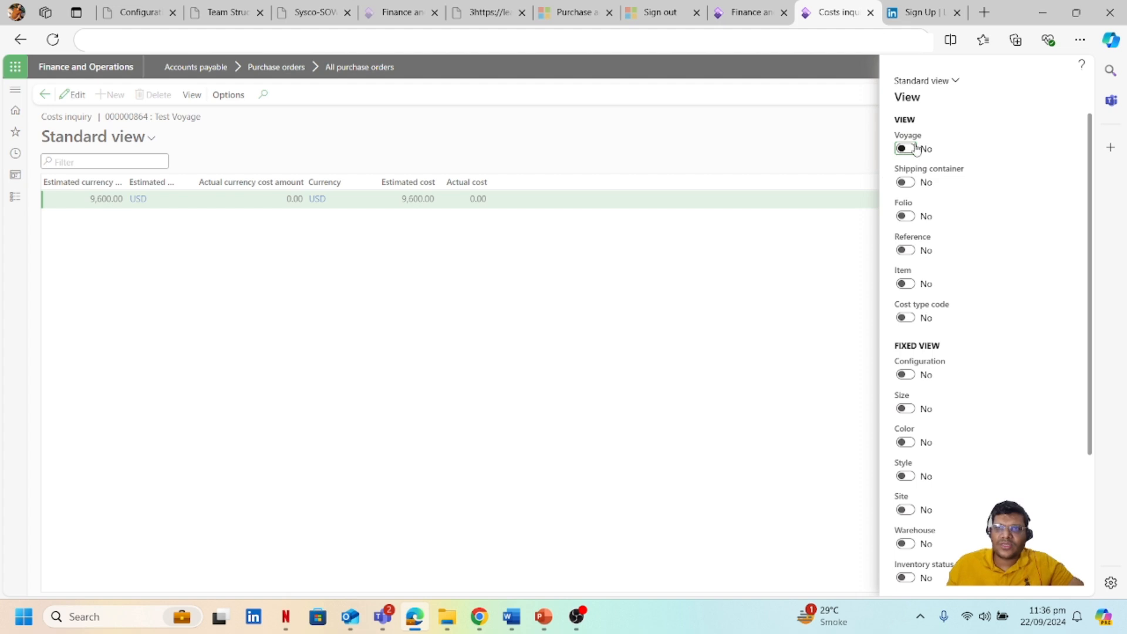
left_click(906, 148)
left_click(906, 182)
left_click(905, 216)
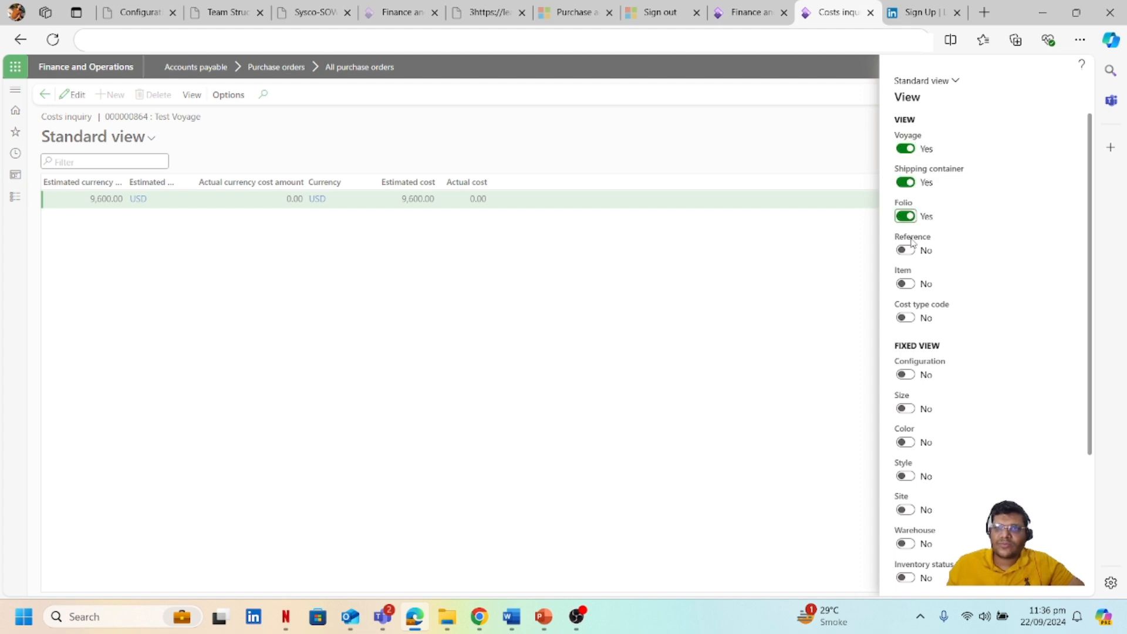
left_click(906, 250)
left_click(906, 283)
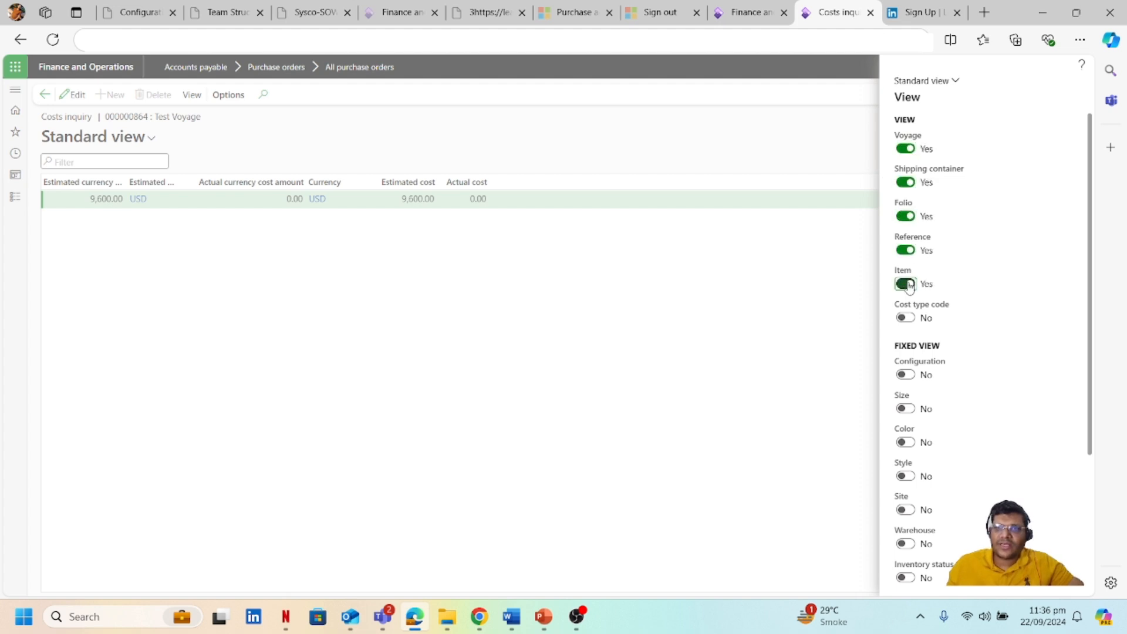
left_click(908, 319)
scroll(1045, 364, "down", 3)
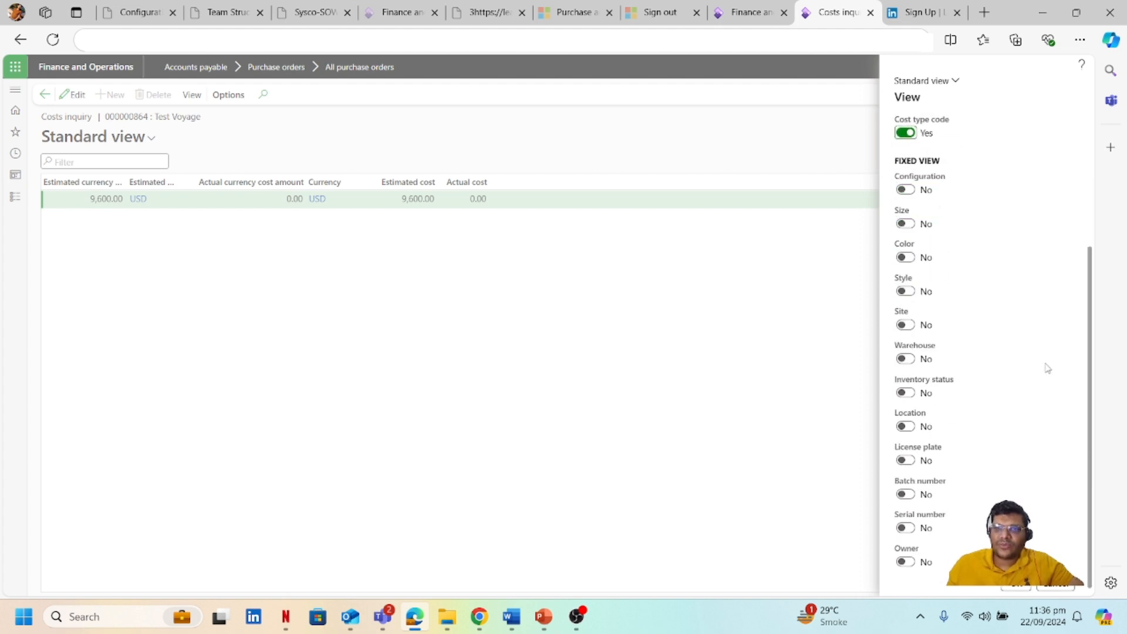
left_click(1020, 589)
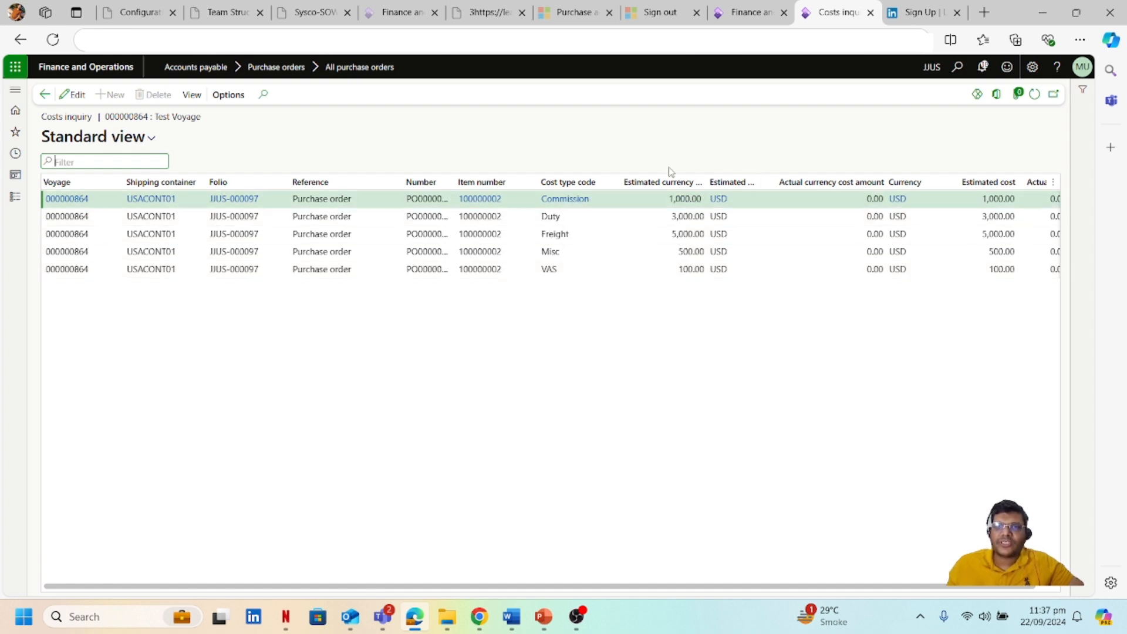
left_click_drag(742, 587, 875, 587)
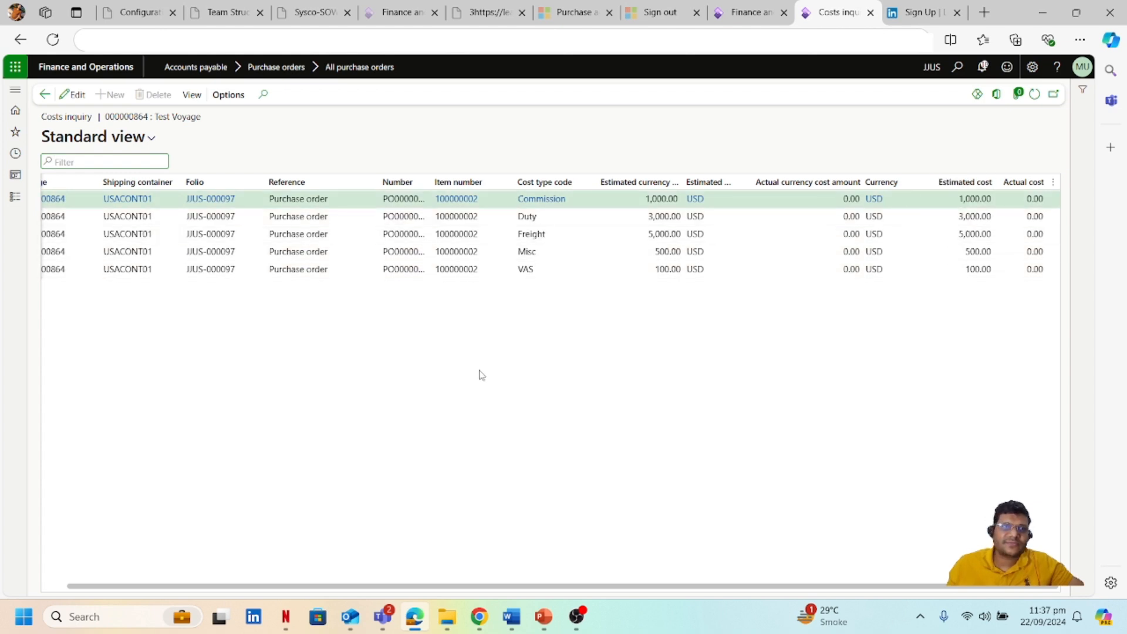
left_click(45, 94)
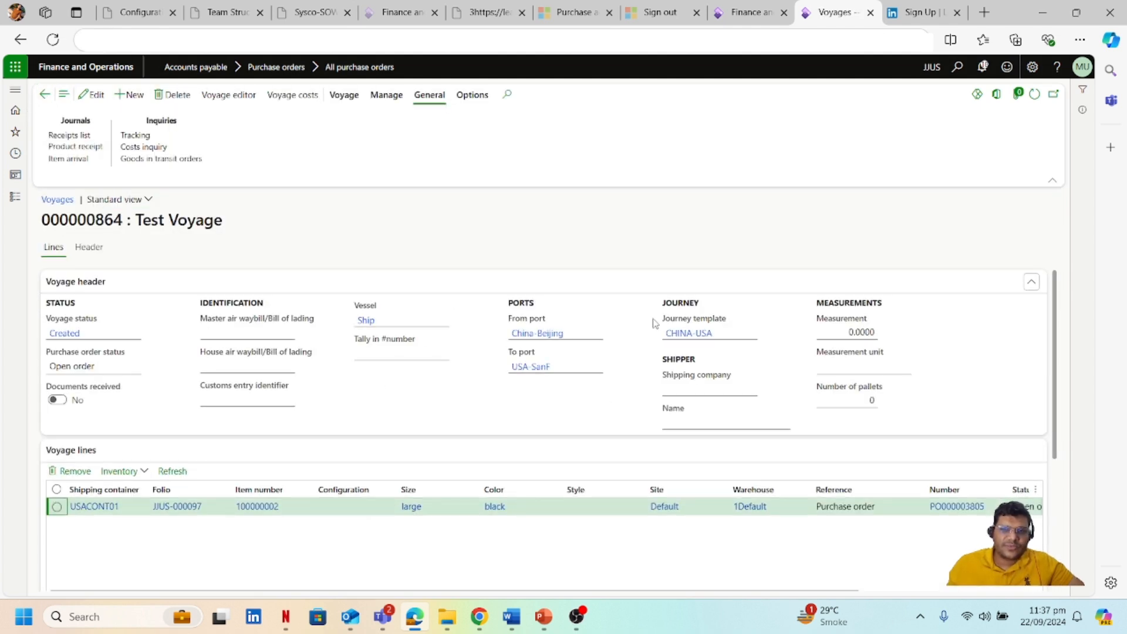
- Open the purchase order linked to the voyage line and review its voyage costs before invoicing
scroll(679, 313, "down", 2)
scroll(630, 420, "up", 1)
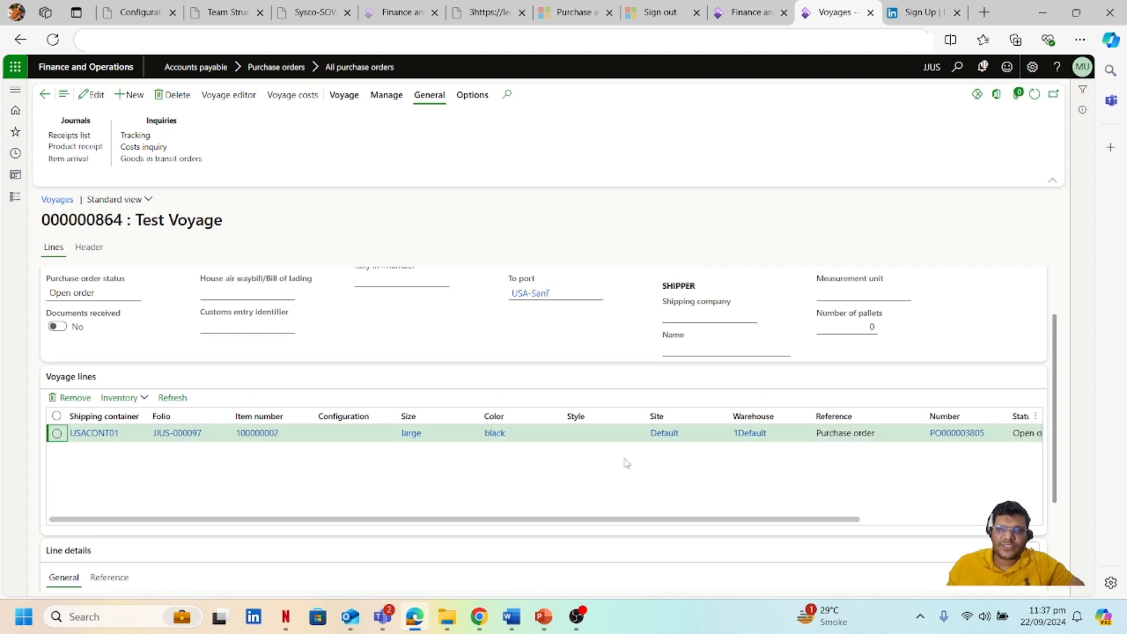
left_click_drag(618, 520, 800, 531)
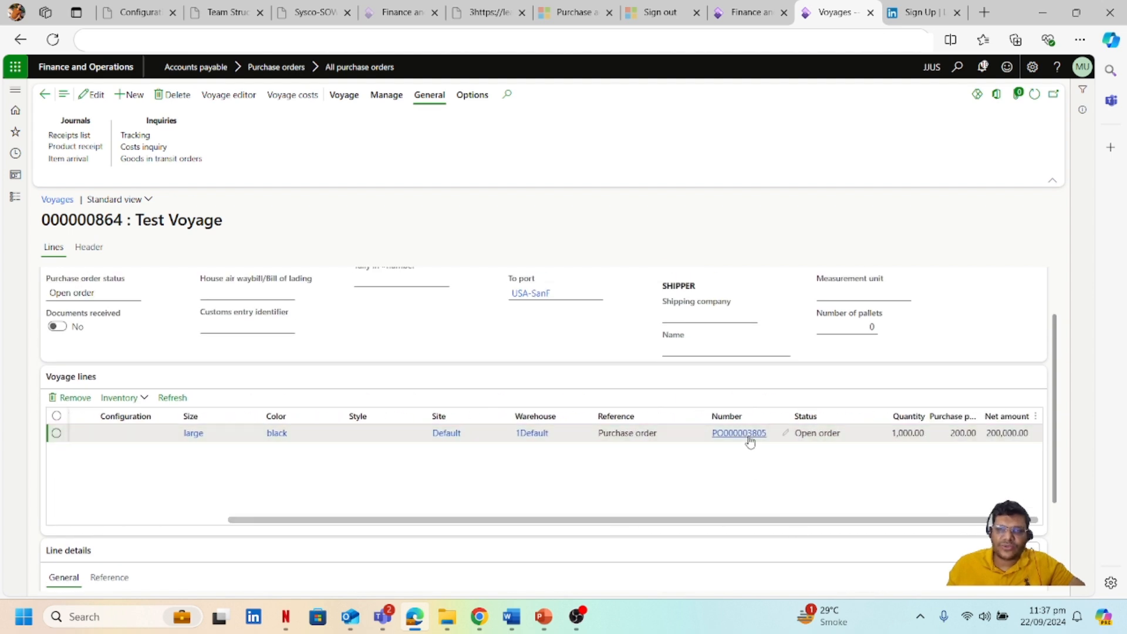
left_click(750, 439)
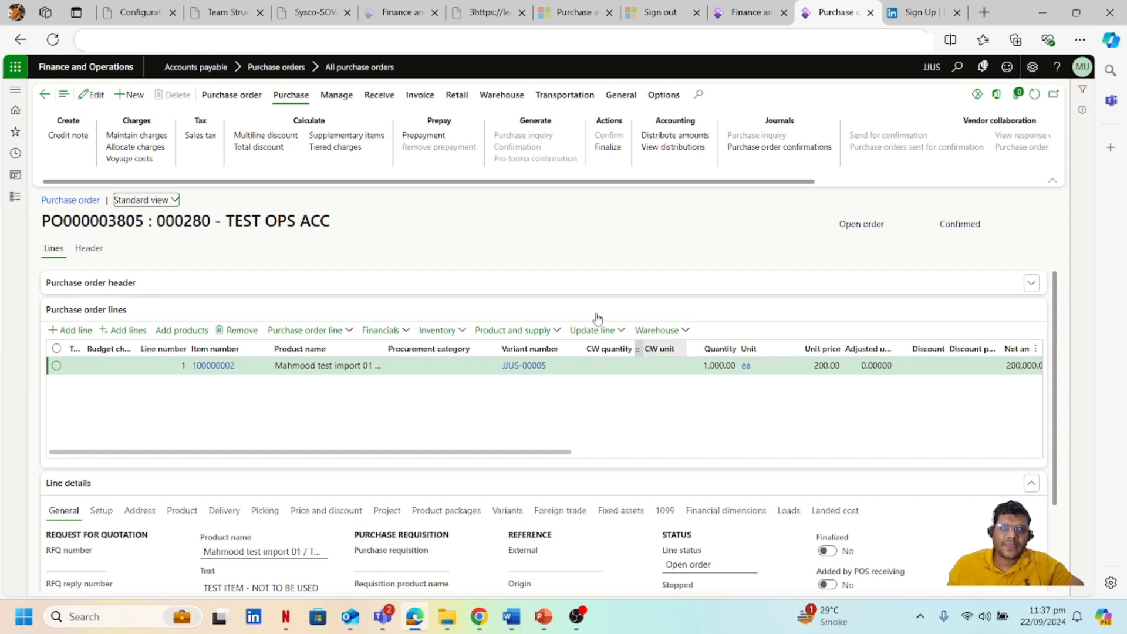
left_click(142, 161)
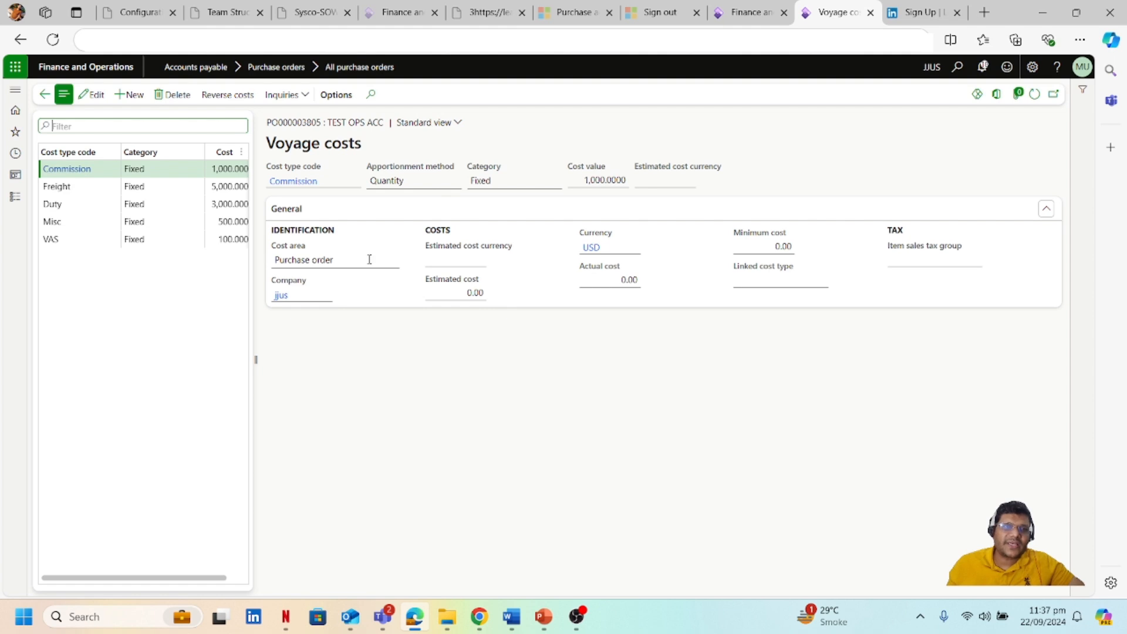
left_click(45, 96)
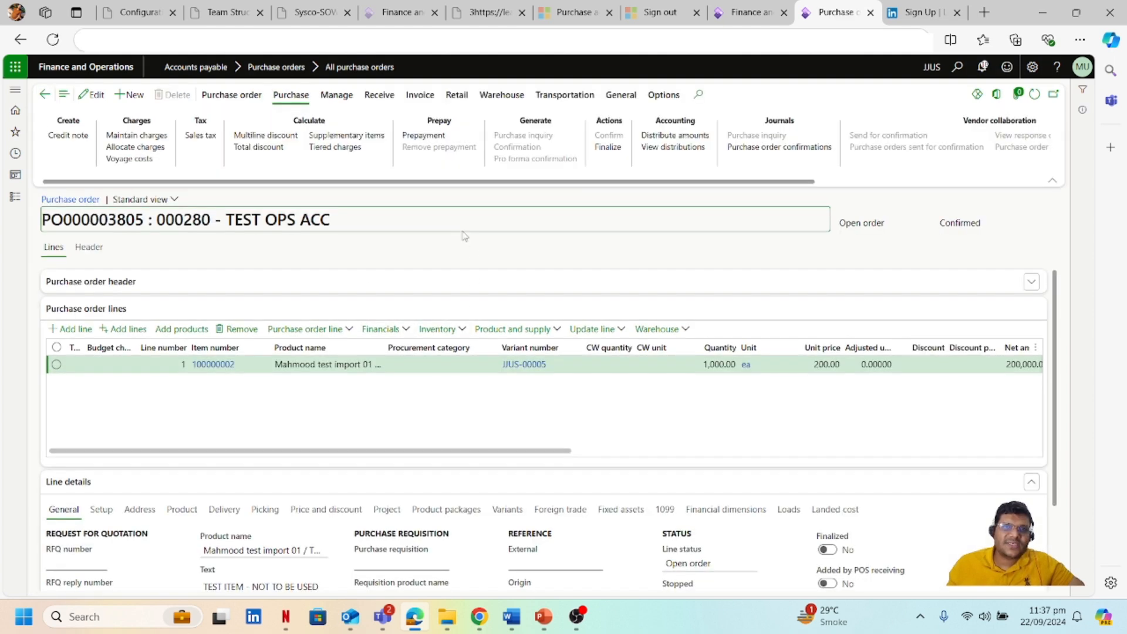
- Generate a vendor invoice from the purchase order with invoice number 12365498 and post it
left_click(424, 99)
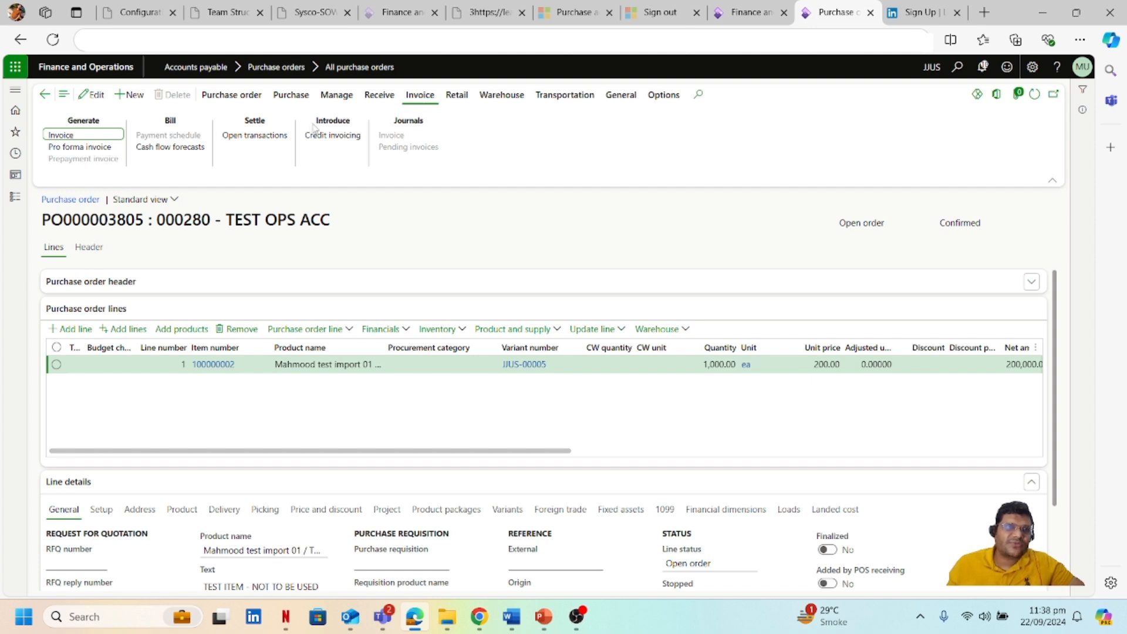
left_click(65, 136)
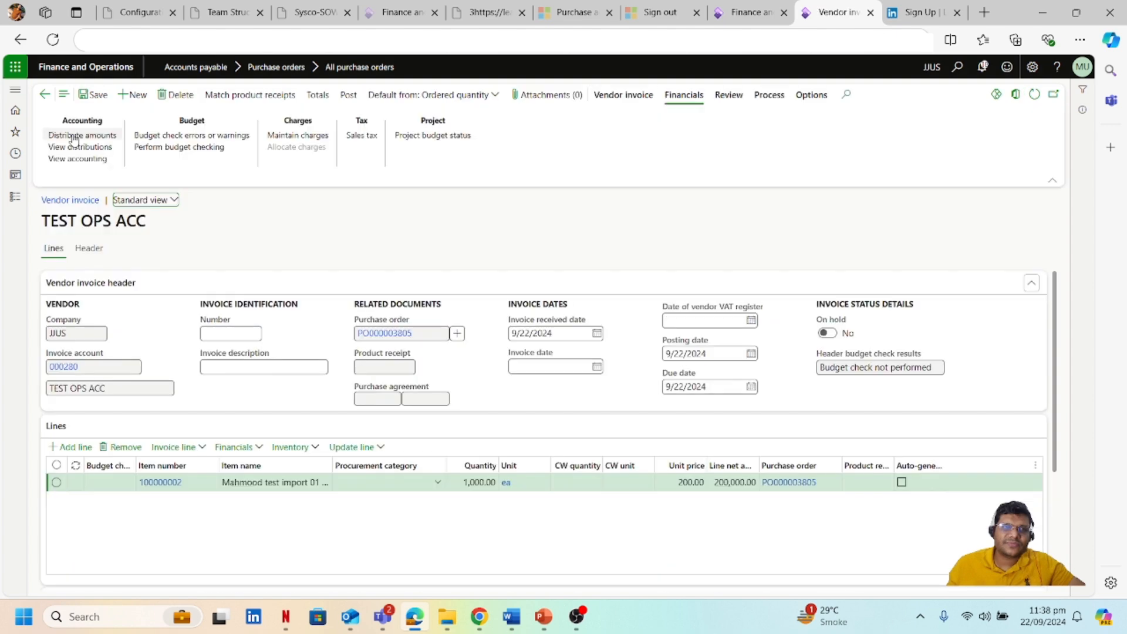
left_click(225, 333)
type("1")
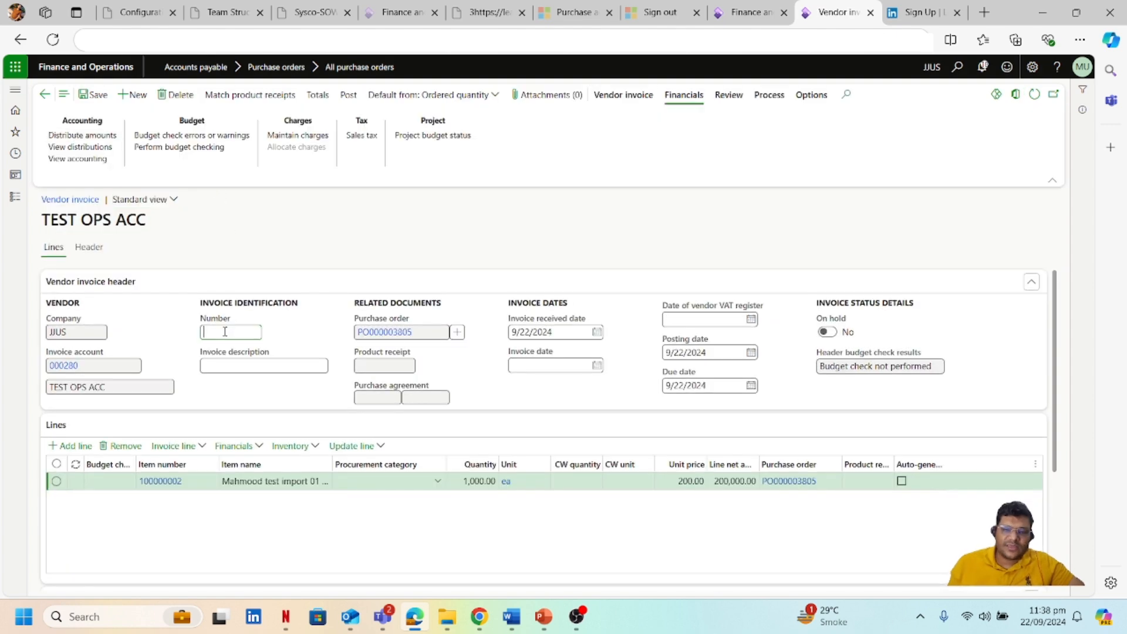
type("2363")
type("4")
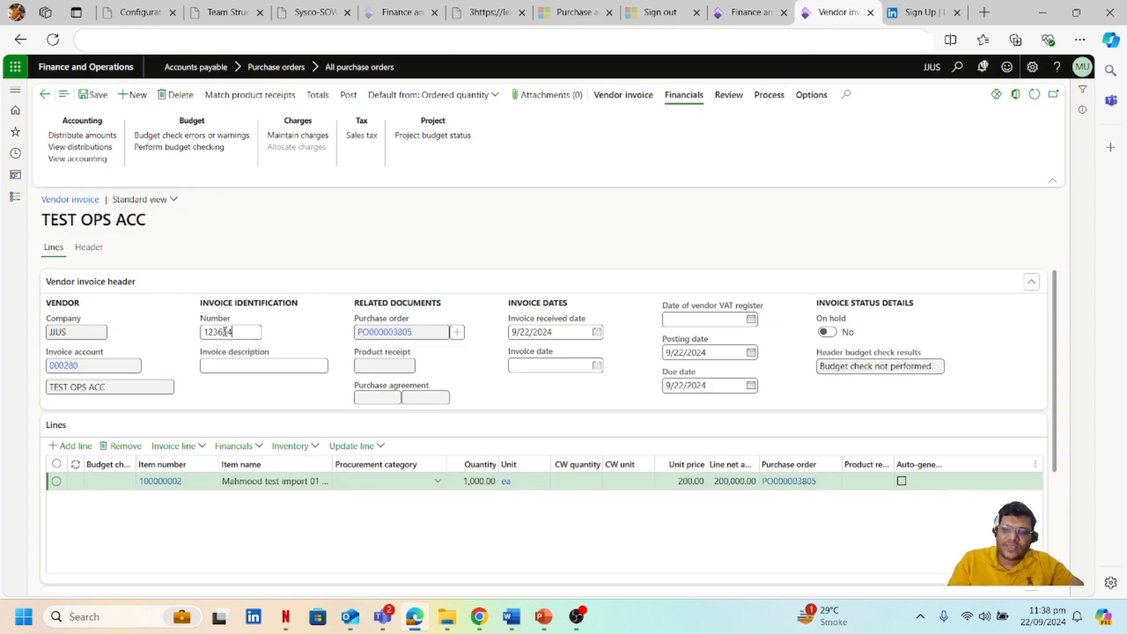
type("98")
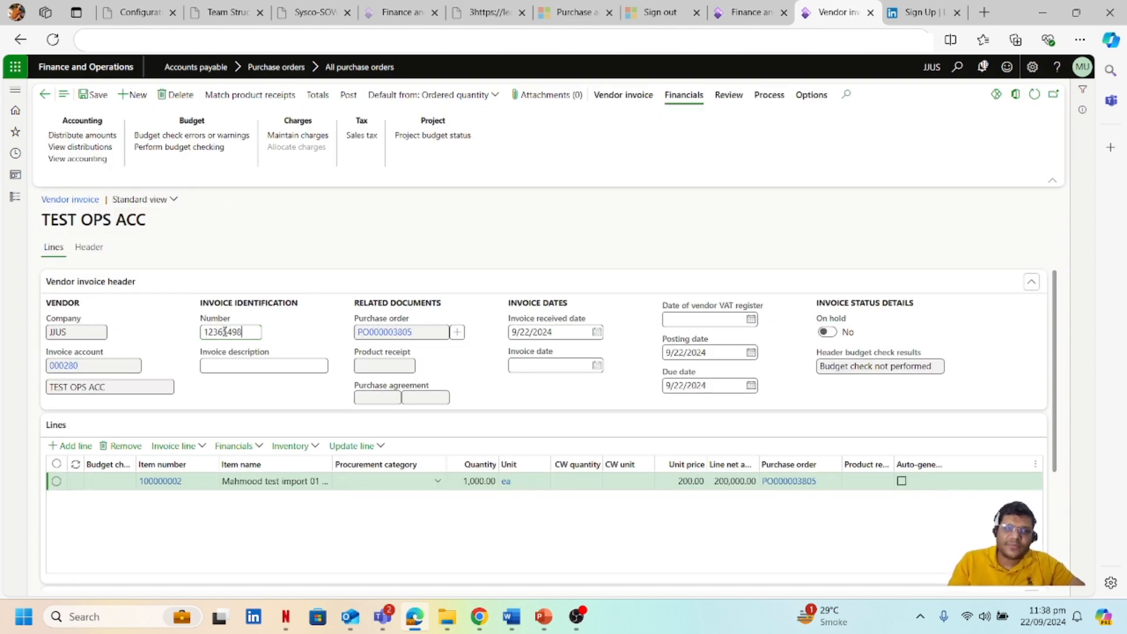
left_click(279, 365)
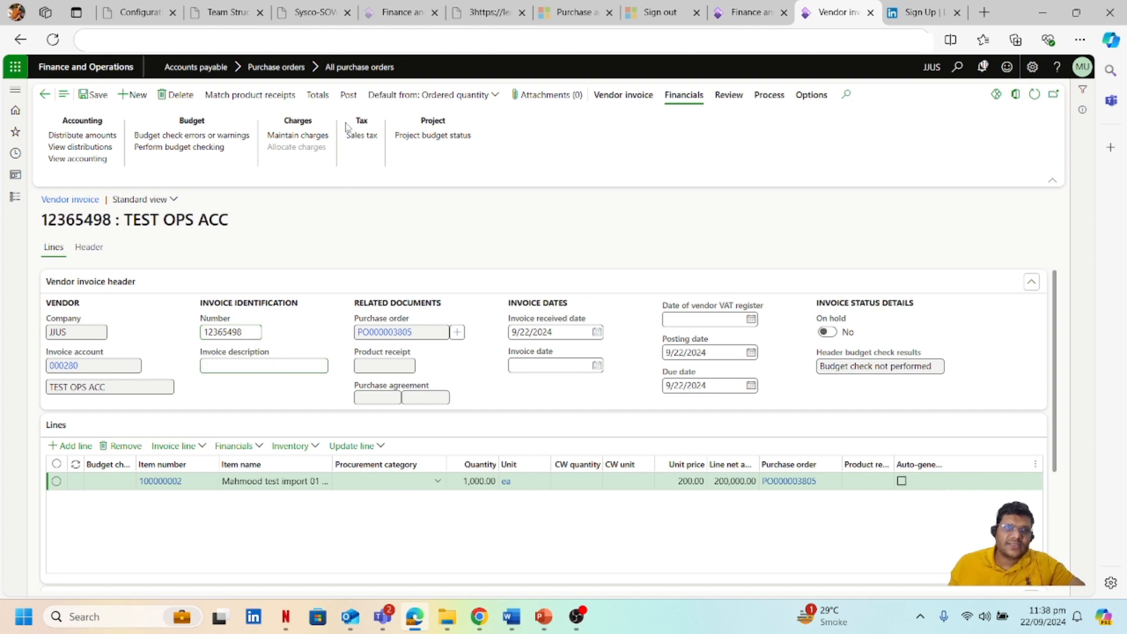
left_click(351, 100)
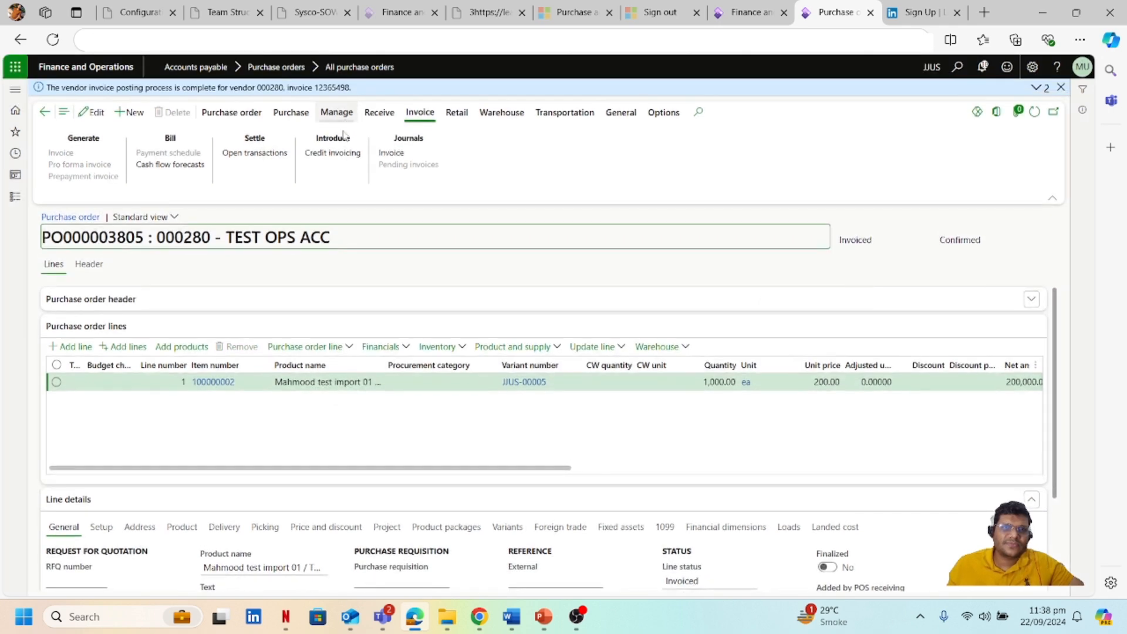
- Review the estimated voyage costs of the invoiced purchase order
left_click(291, 112)
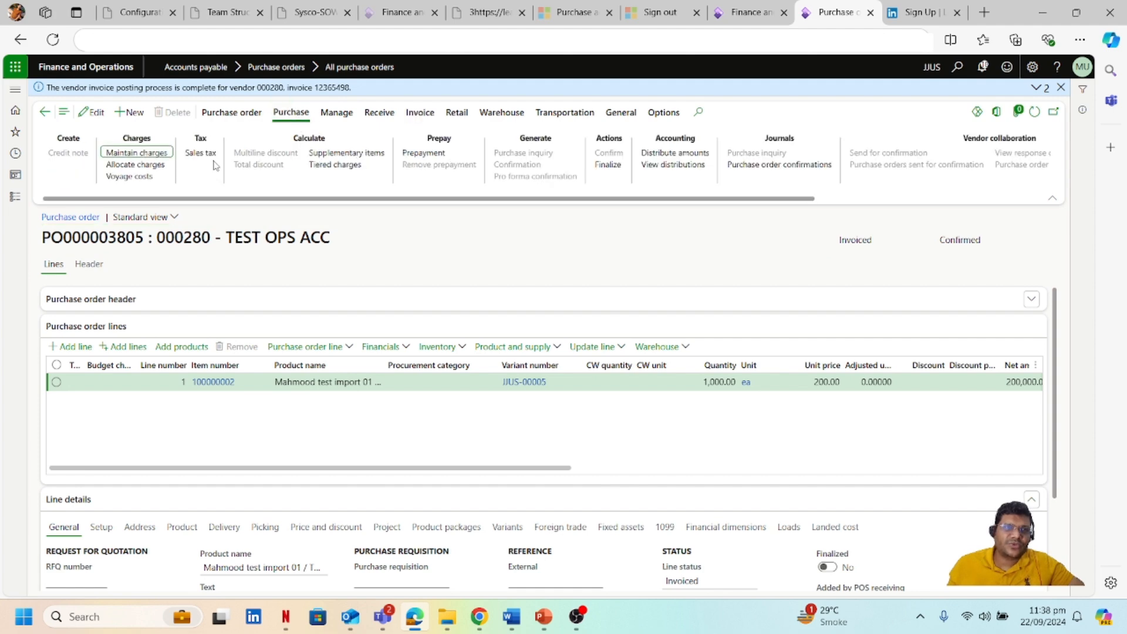
left_click(141, 176)
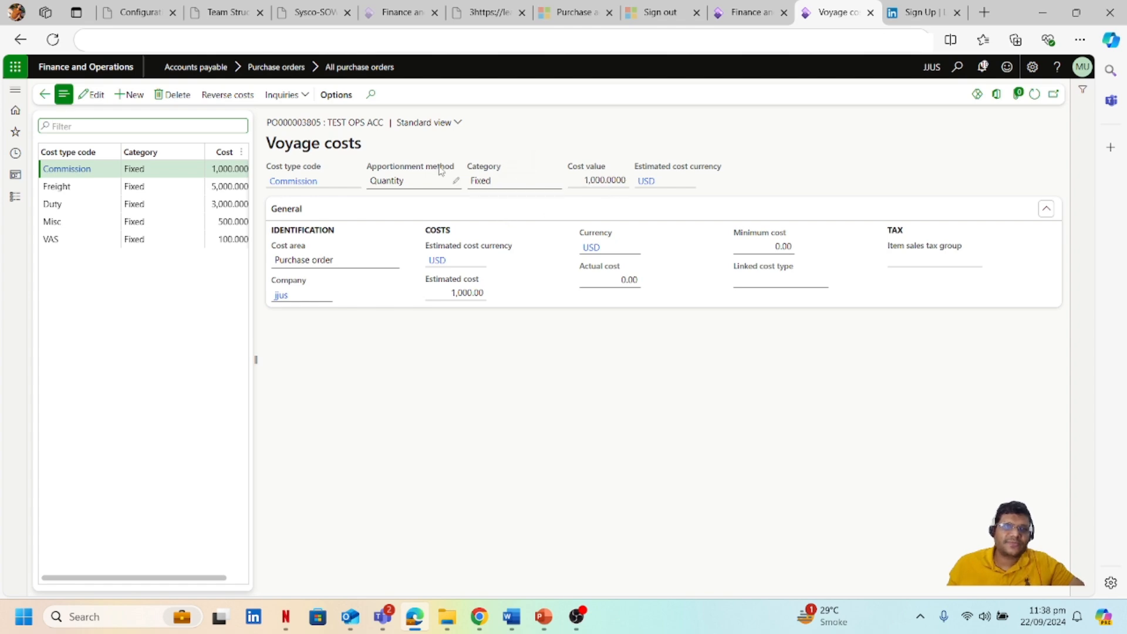
left_click(44, 95)
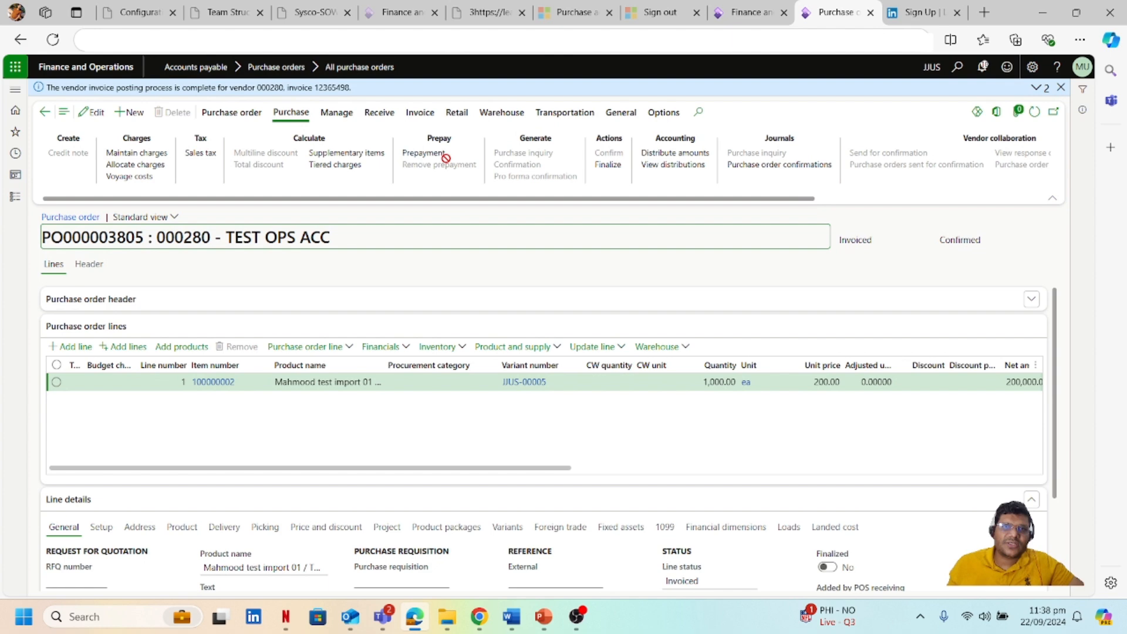
- Open the posted invoice's voucher transactions and compare the vendor balance amount with the cost of purchased materials invoiced
left_click(420, 112)
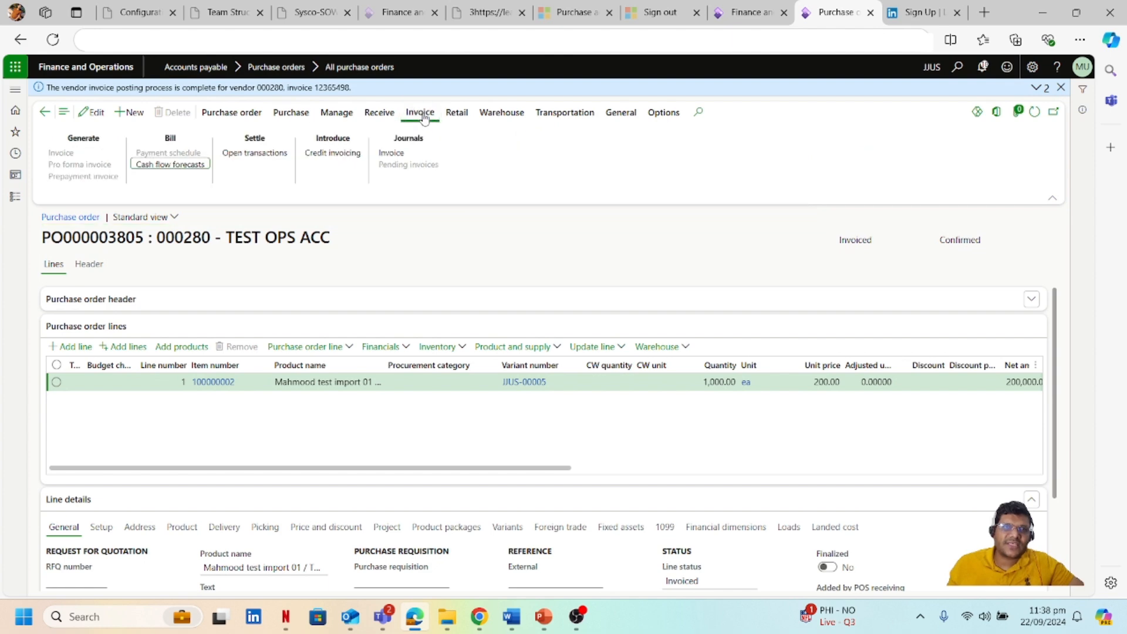
left_click(391, 153)
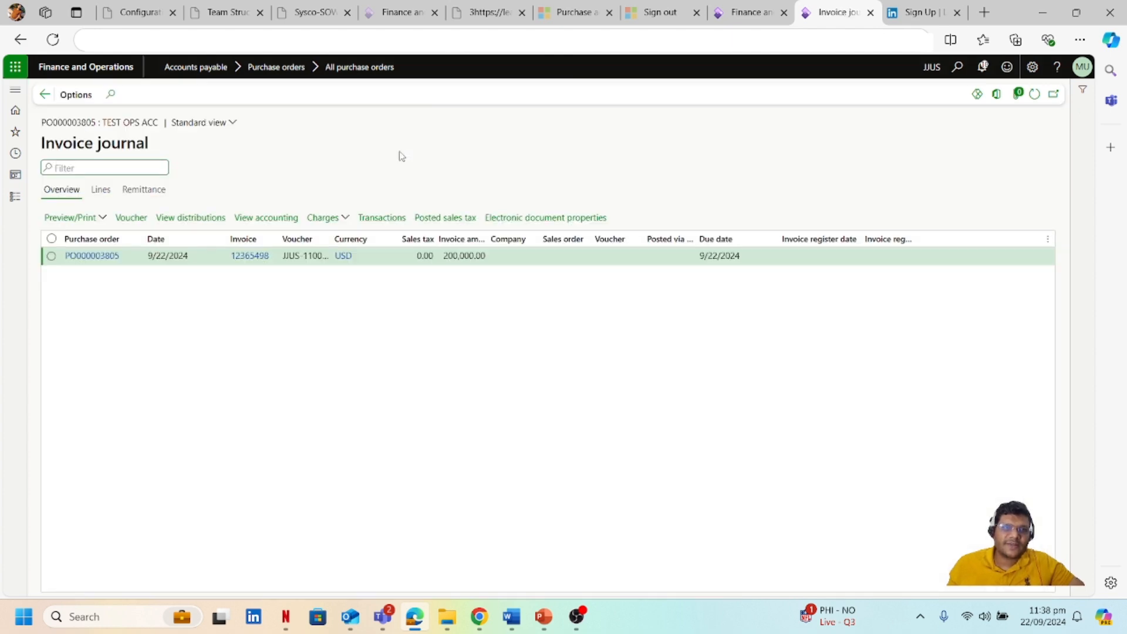
left_click(134, 225)
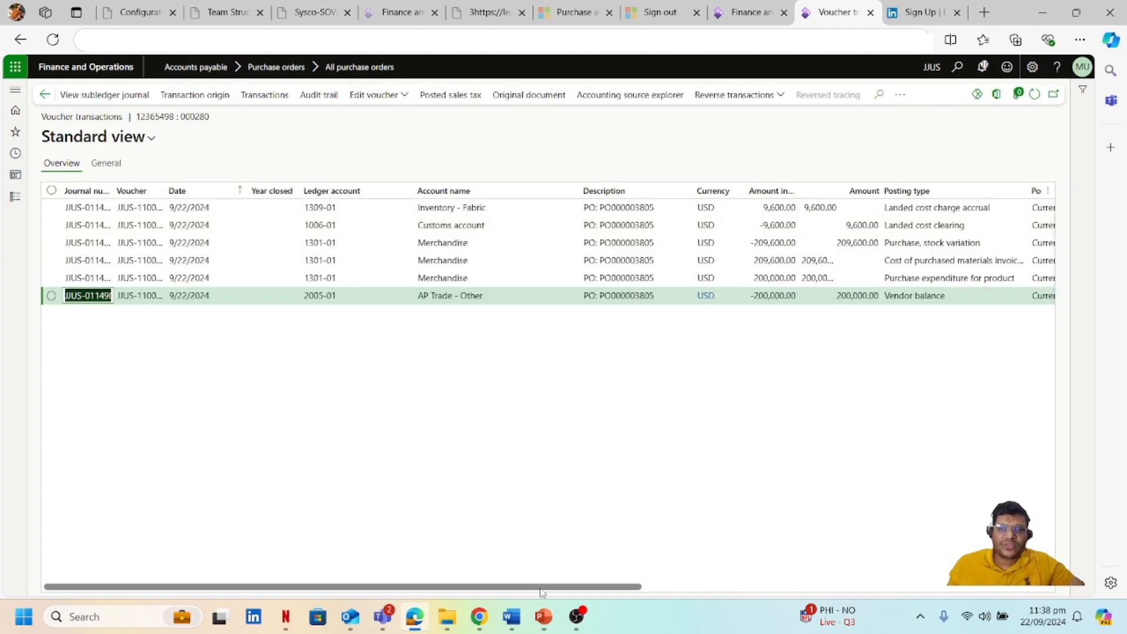
left_click_drag(541, 588, 643, 588)
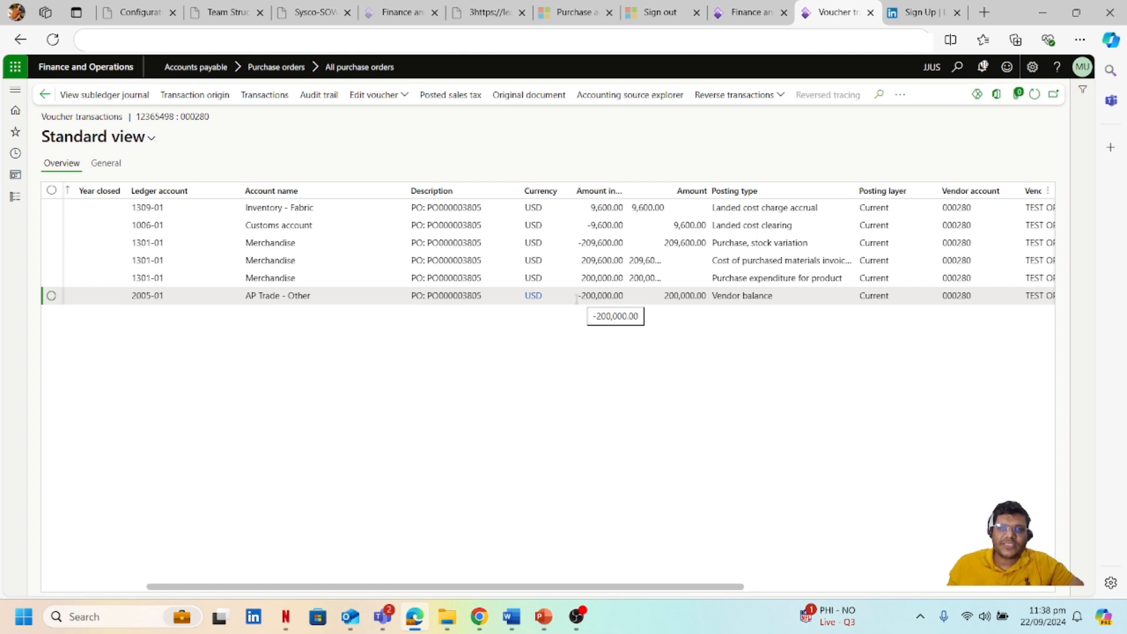
left_click_drag(577, 298, 625, 302)
left_click(596, 339)
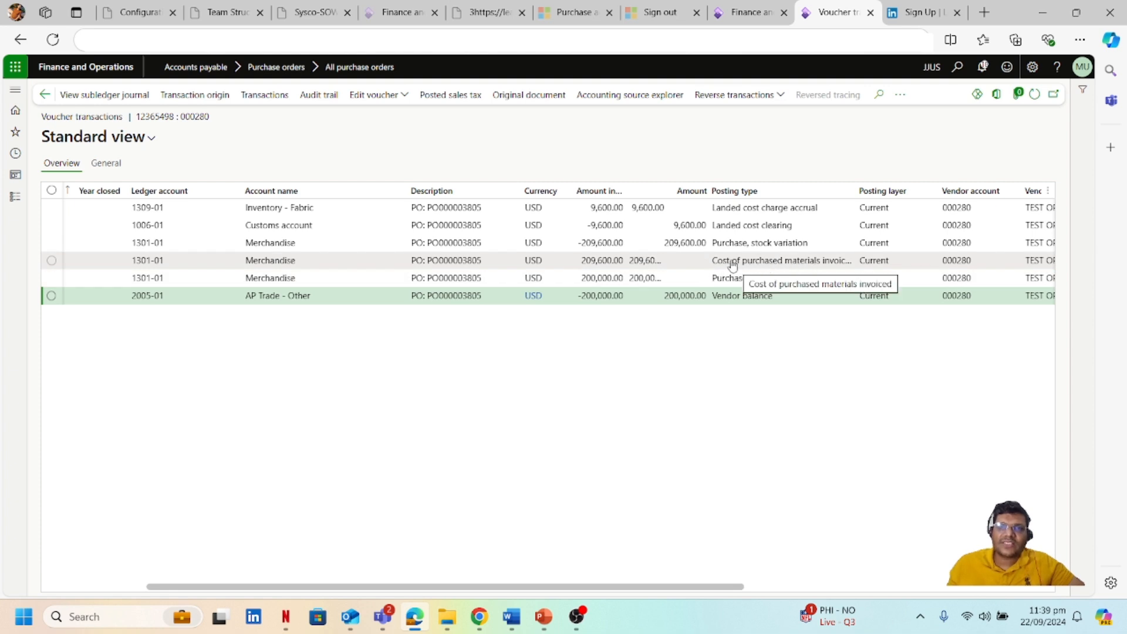
left_click(584, 261)
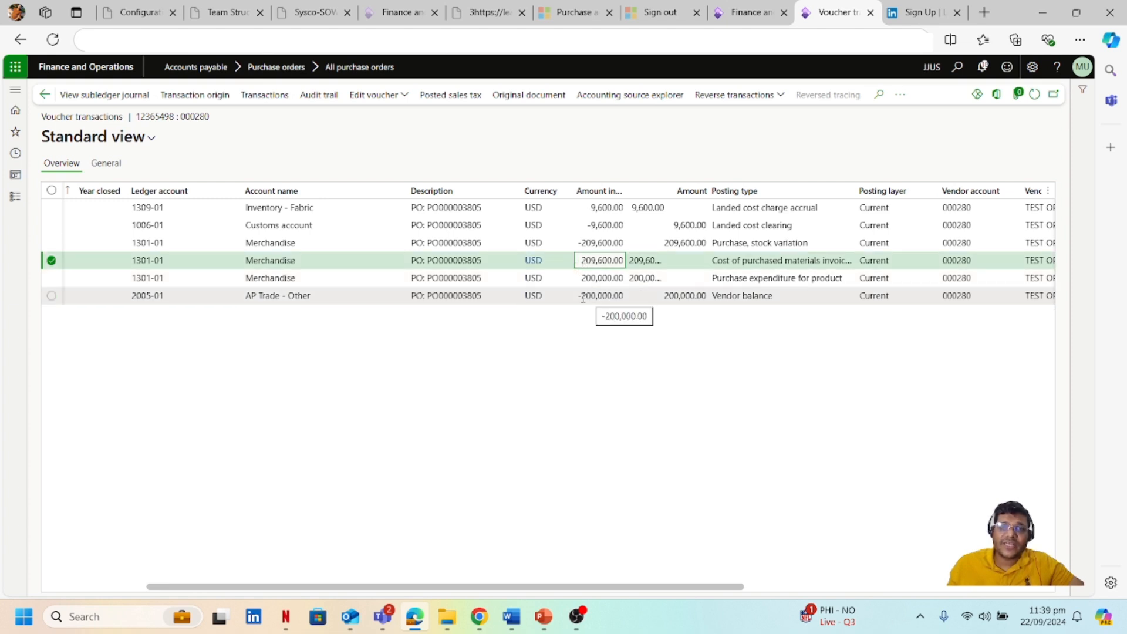
left_click_drag(578, 295, 611, 301)
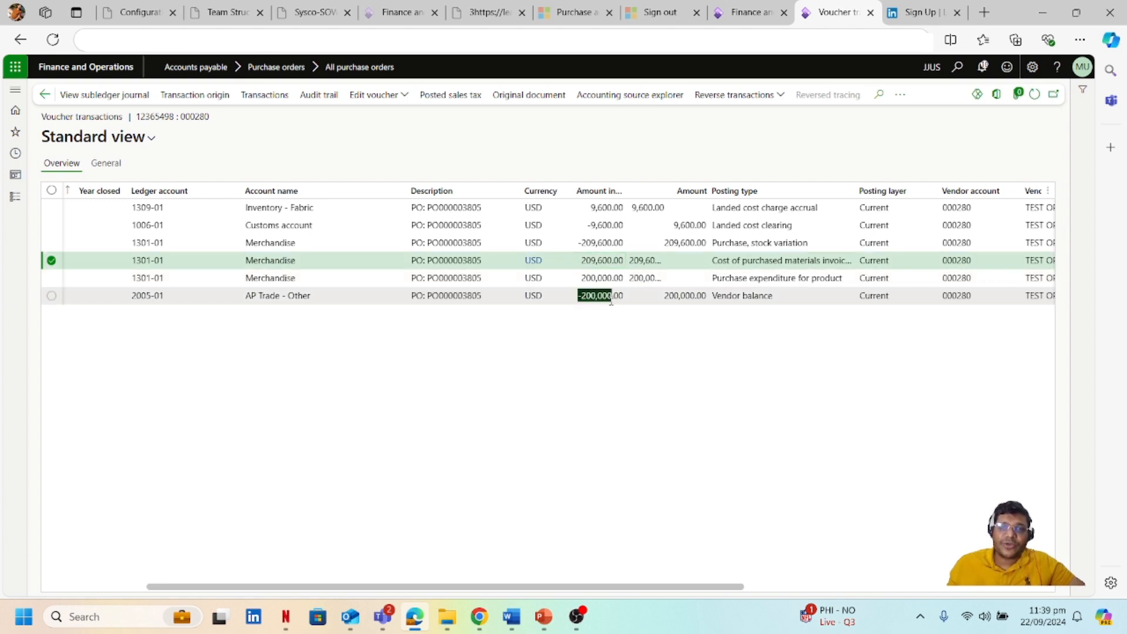
left_click(584, 262)
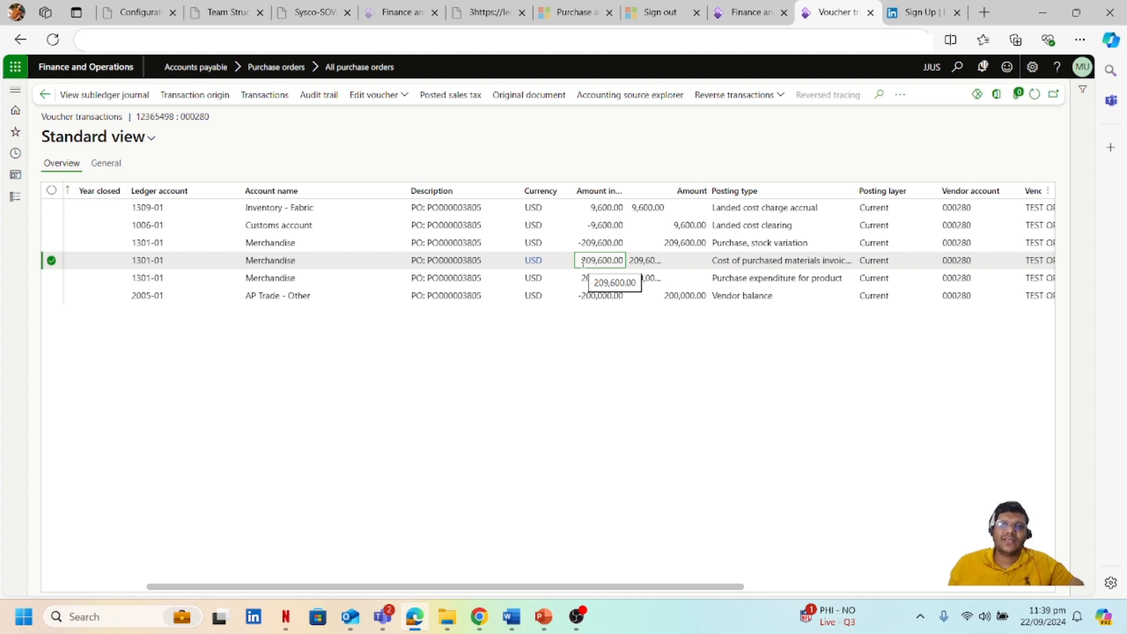